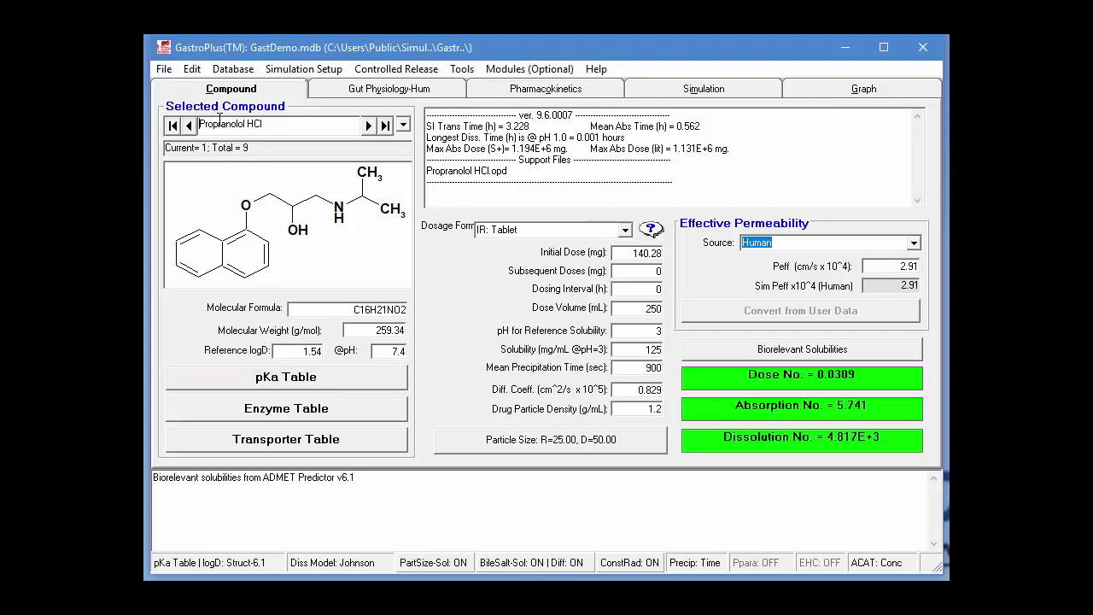
Step: Save a copy of the drug database as GastDemo0.mdb in the GP folder inside GP-email-Nov-2018
left_click(162, 70)
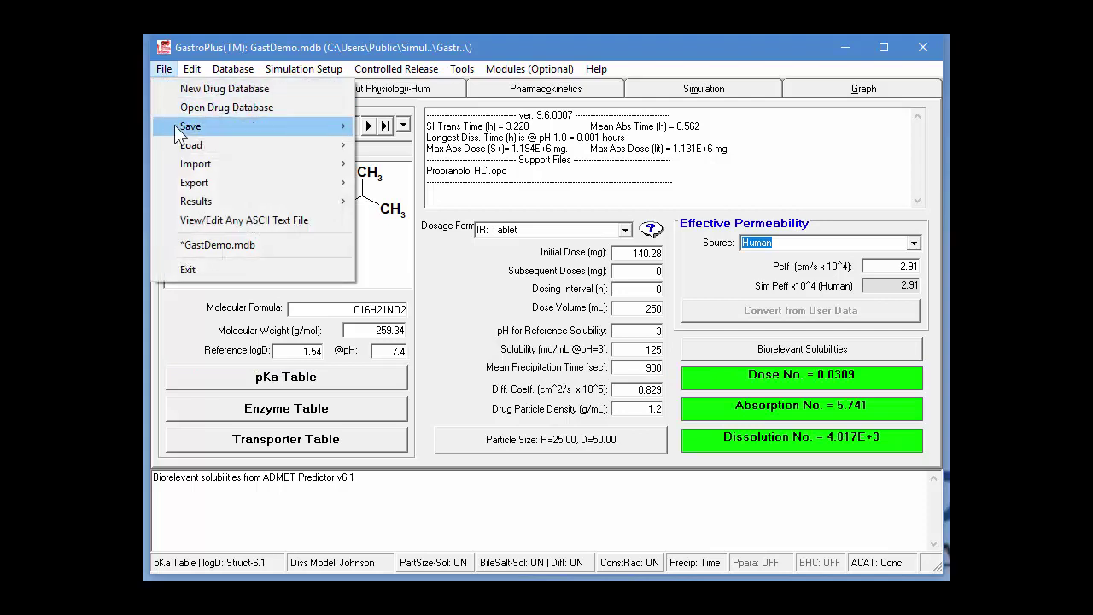
mouse_move(178, 130)
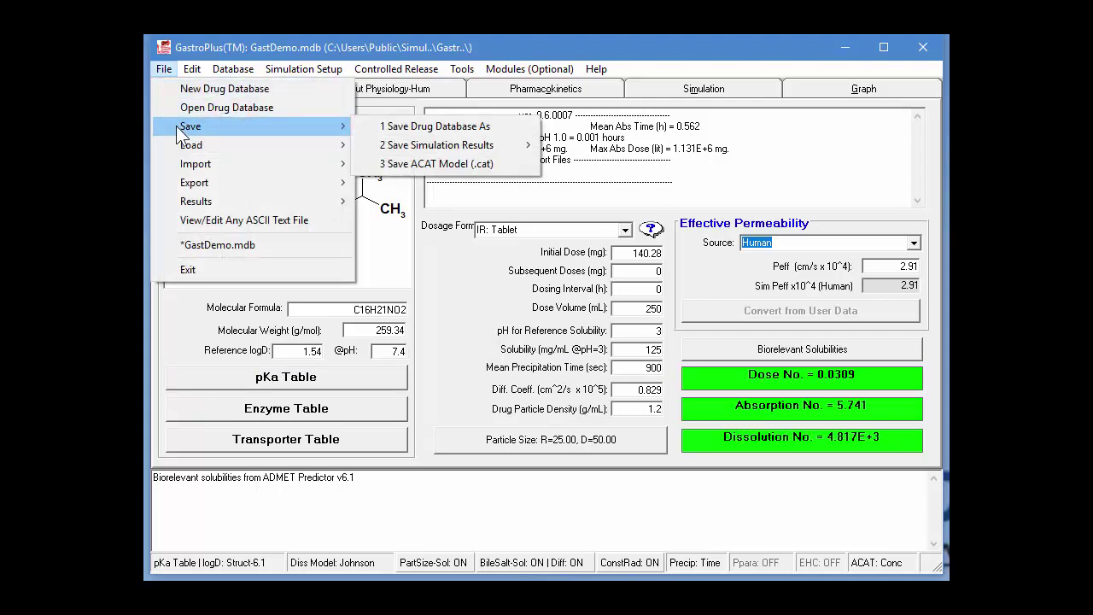
left_click(424, 131)
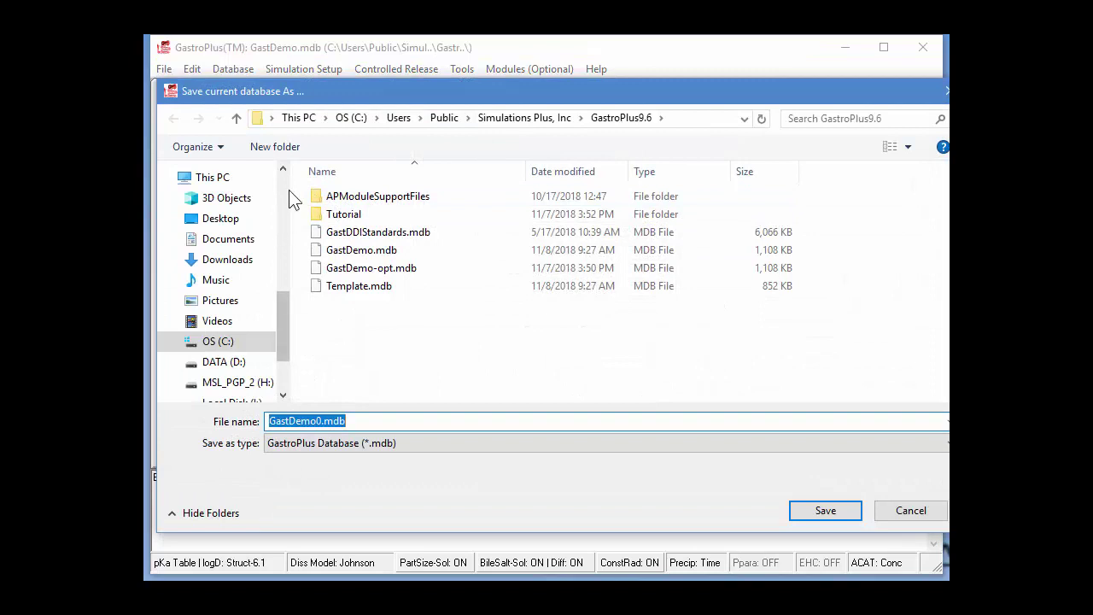
left_click_drag(280, 335, 288, 205)
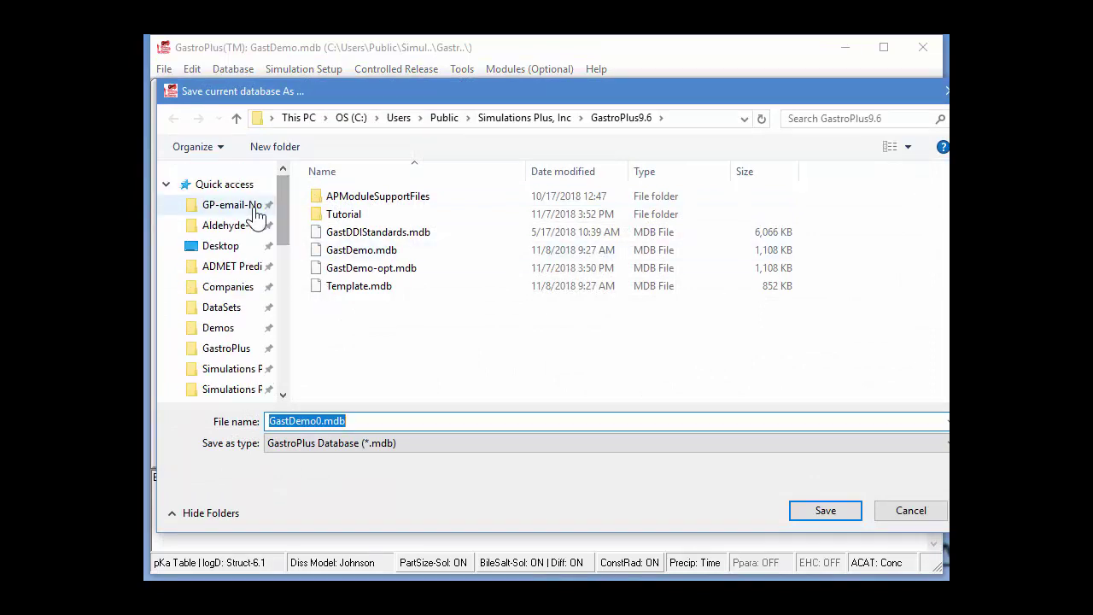
left_click(257, 205)
double_click(337, 227)
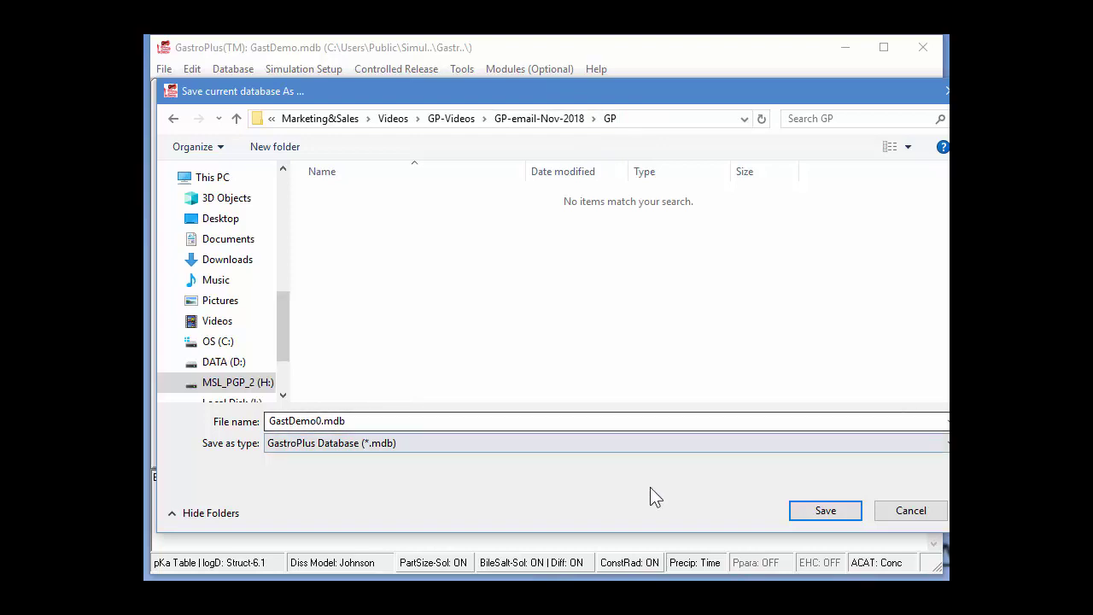
left_click(815, 515)
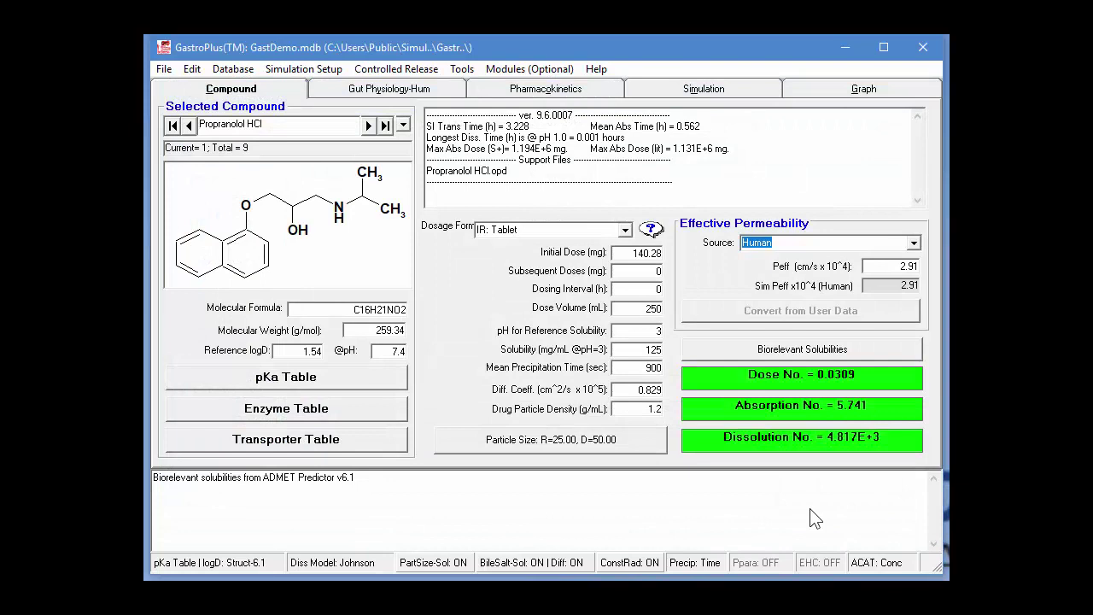
Step: Select the Brick Dust compound record and run a single simulation for it
left_click(402, 125)
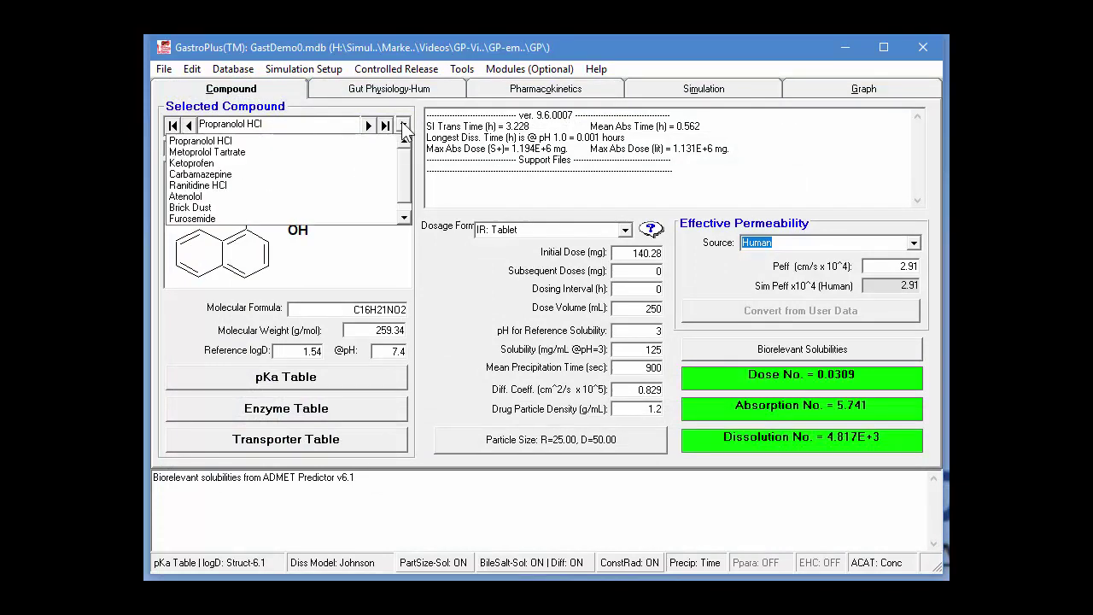
left_click(310, 207)
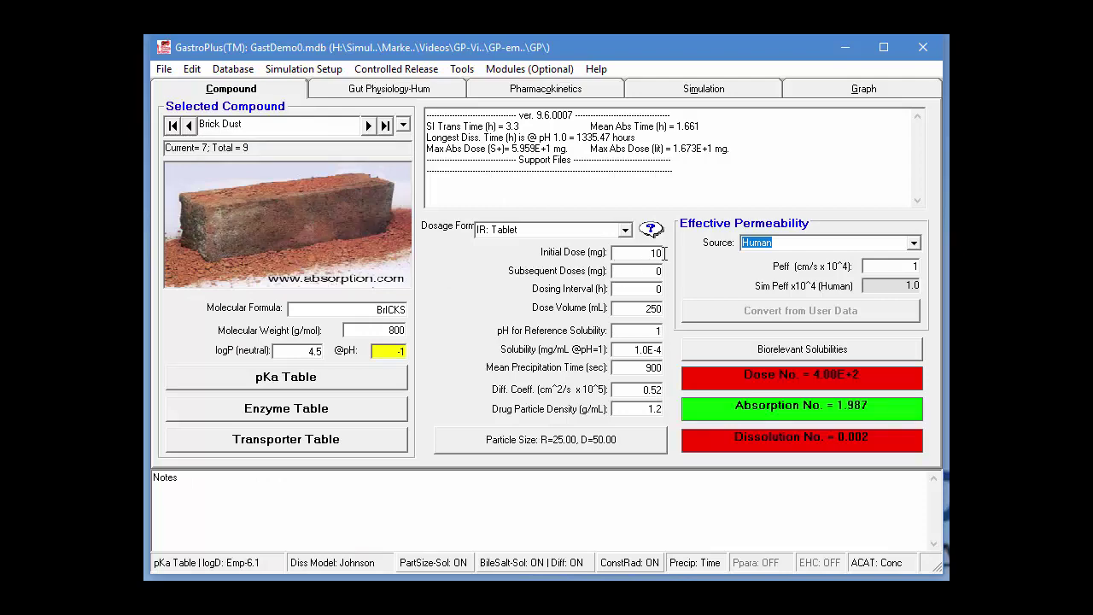
left_click(731, 89)
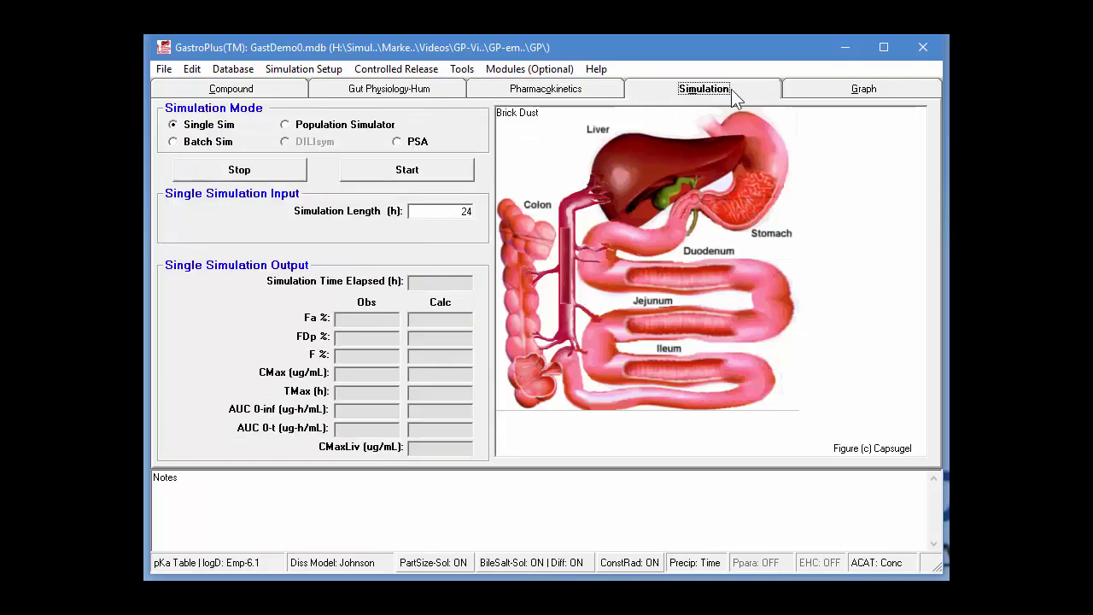
left_click(399, 175)
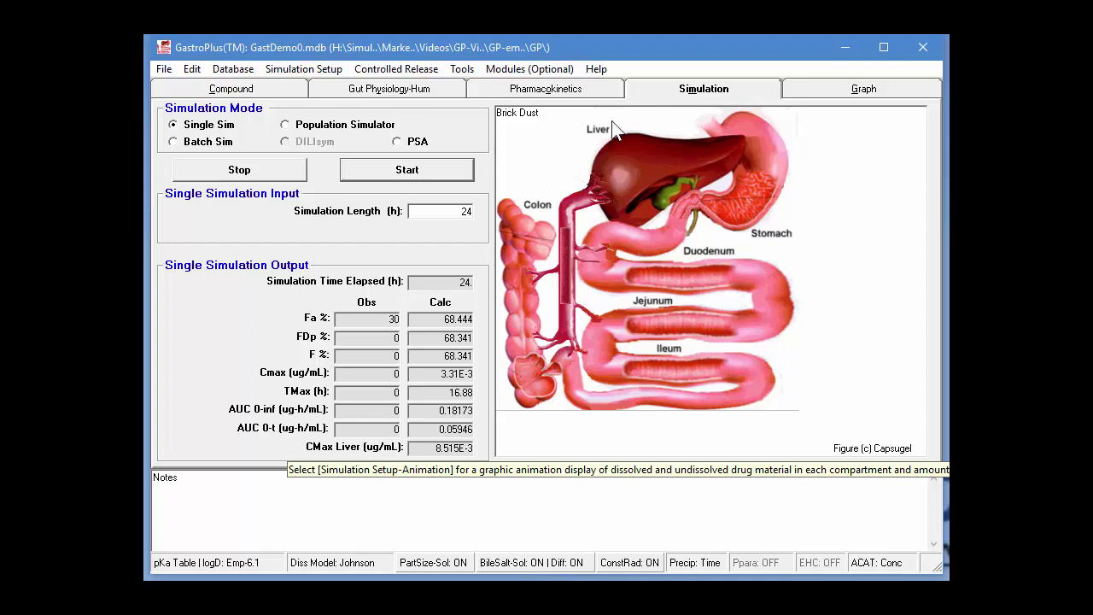
Step: Set the observed CMax of Brick Dust to 0.01 µg/mL and save the drug record
left_click(596, 94)
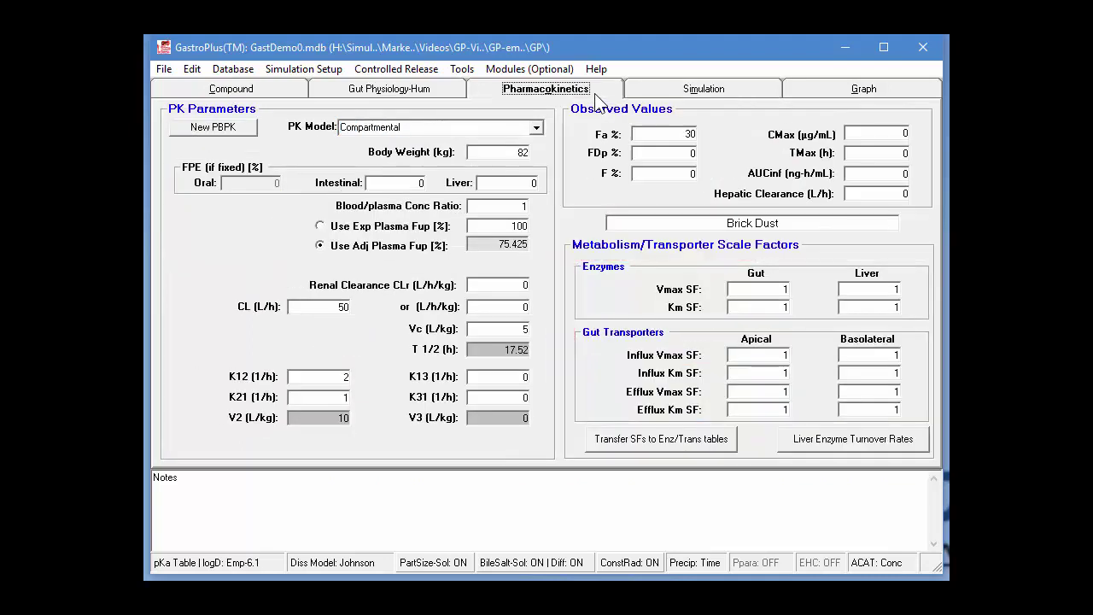
double_click(905, 134)
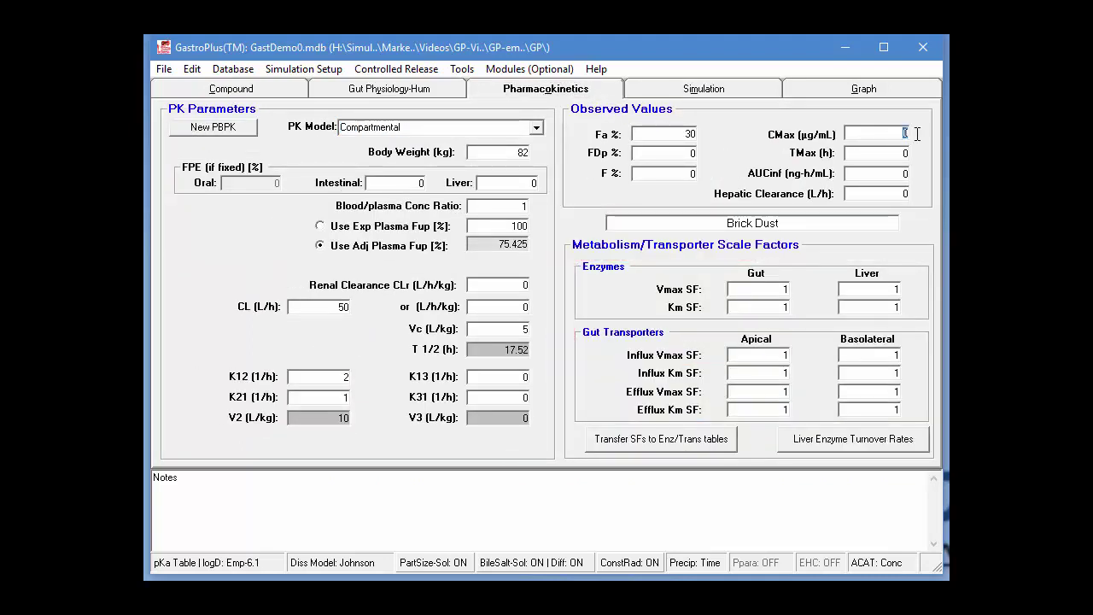
type("0.01")
left_click(248, 71)
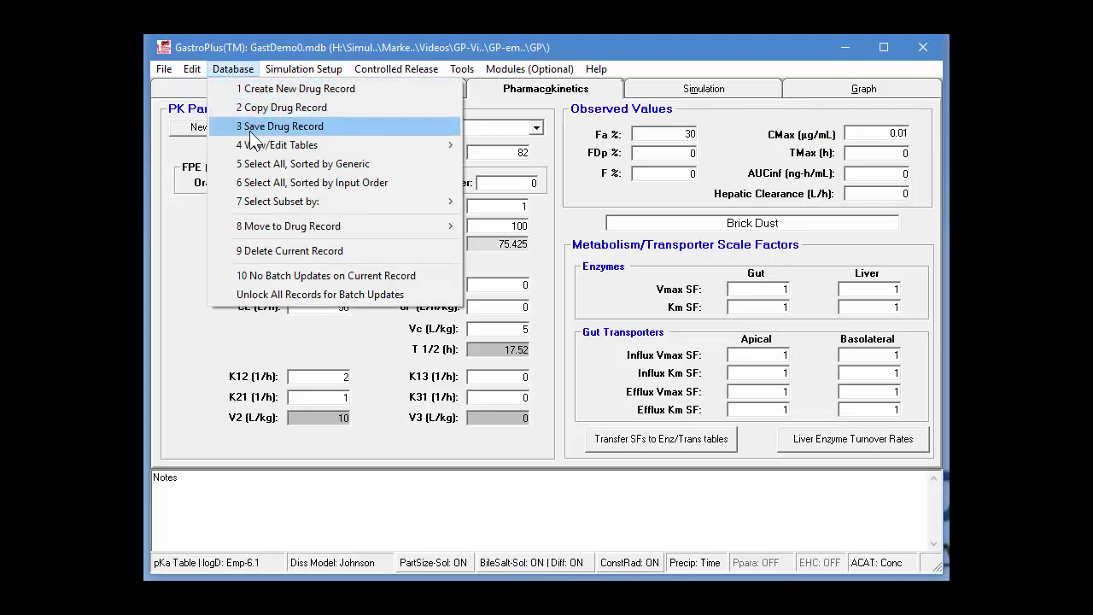
left_click(249, 130)
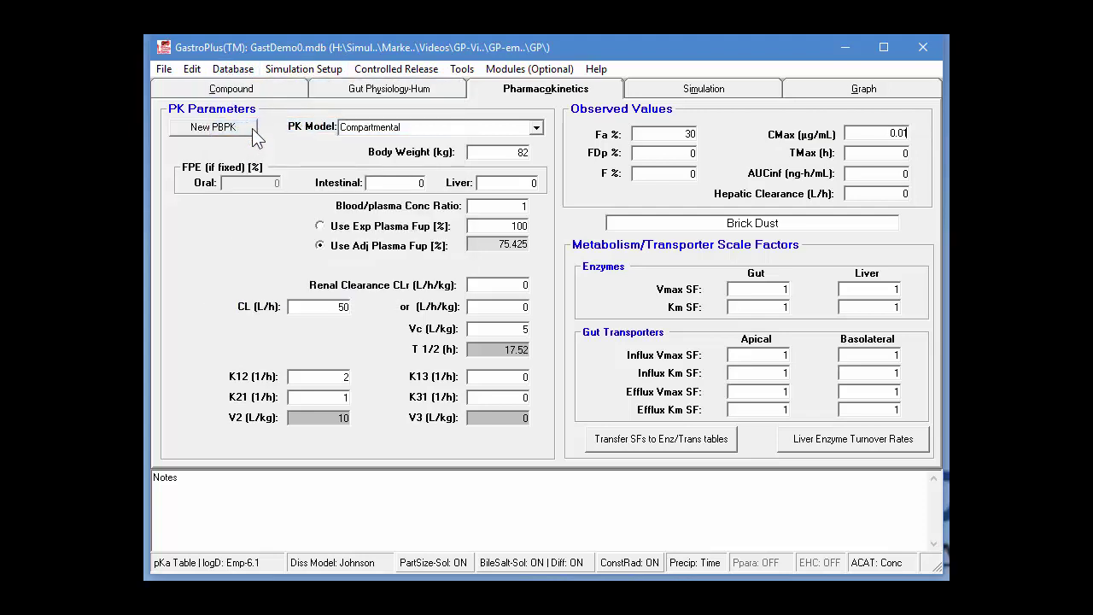
Step: Set up an optimization for the selected record with the formulation's Initial Dose as the parameter, and proceed to the search method
left_click(530, 70)
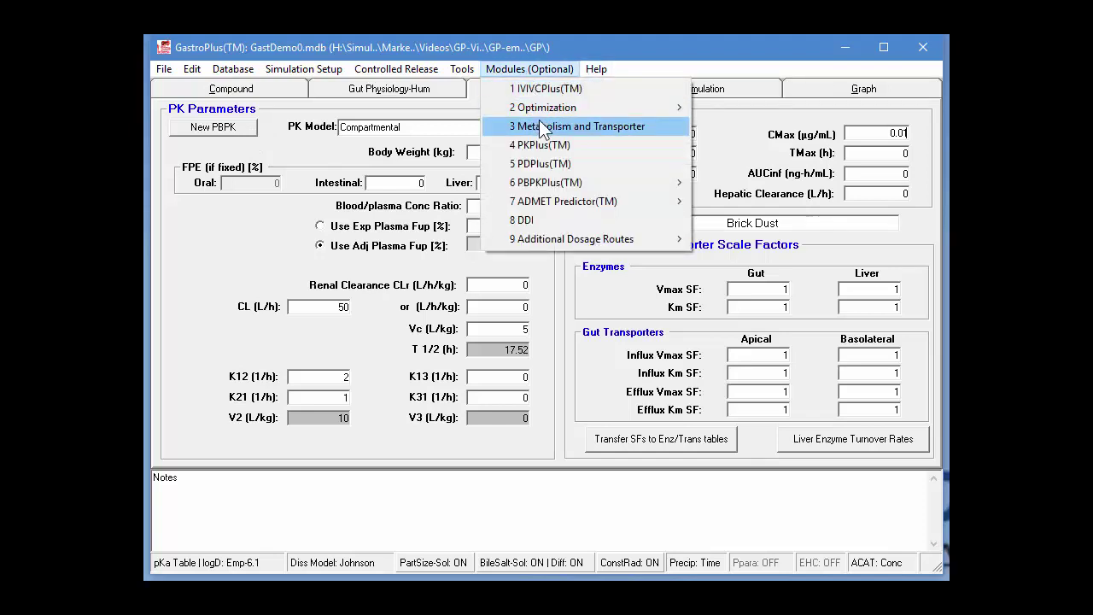
mouse_move(559, 107)
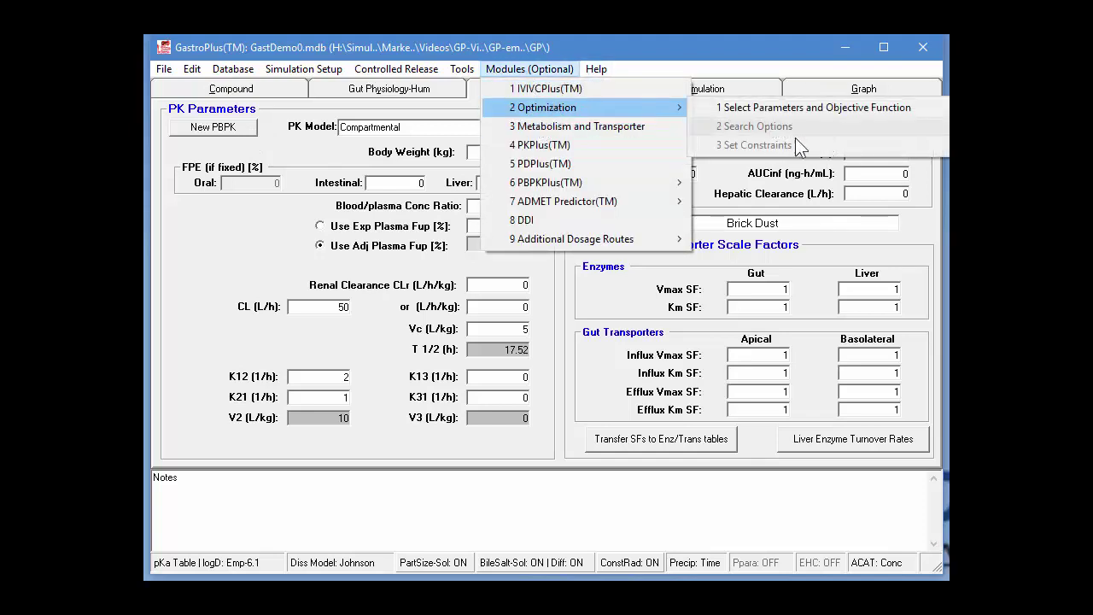
left_click(836, 106)
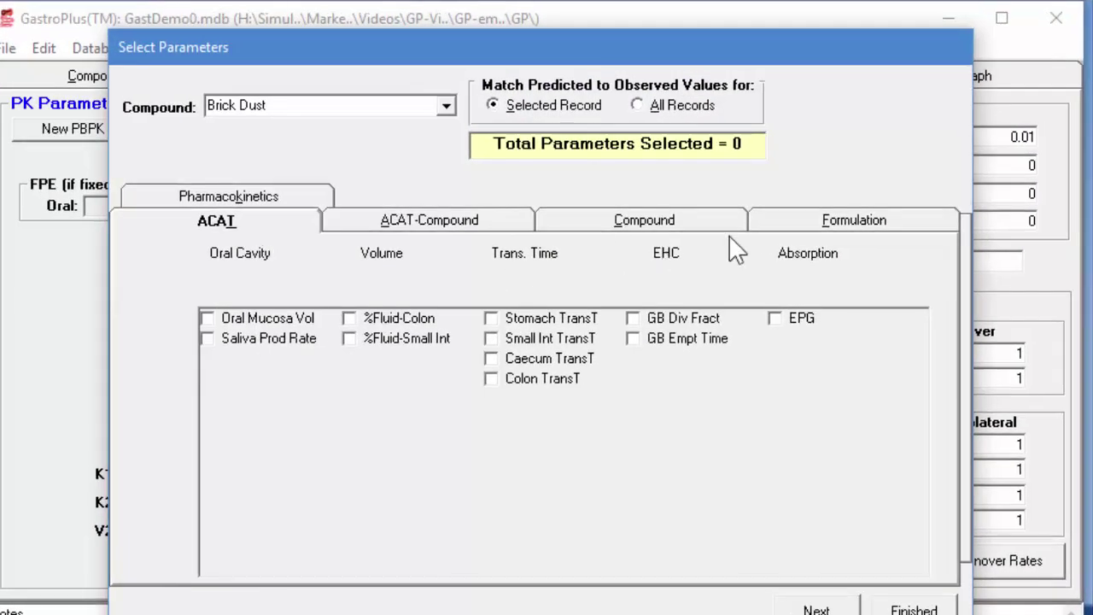
left_click(858, 221)
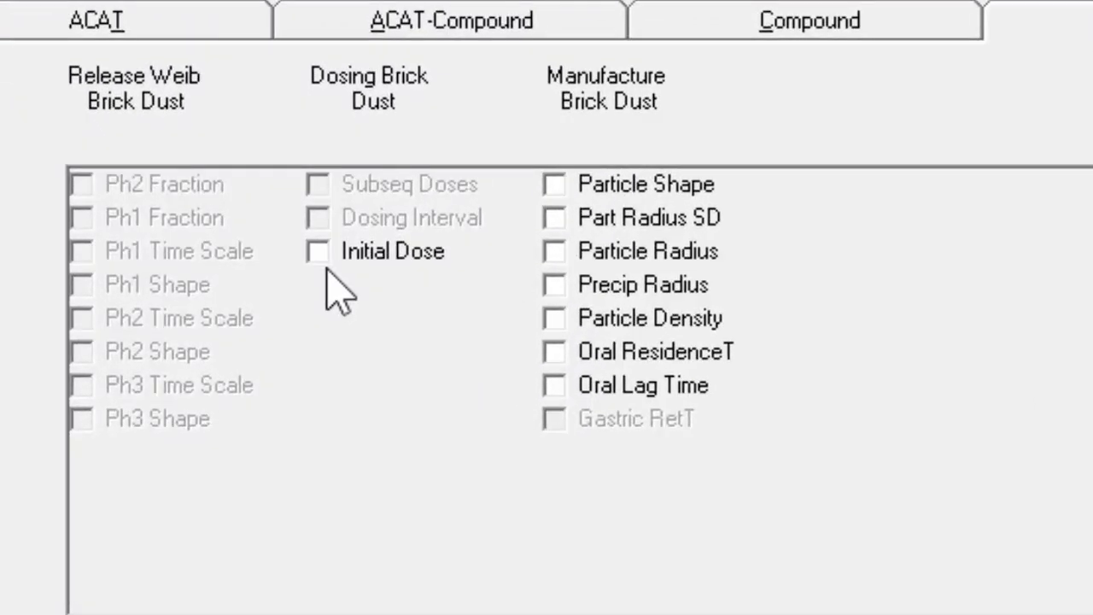
left_click(318, 251)
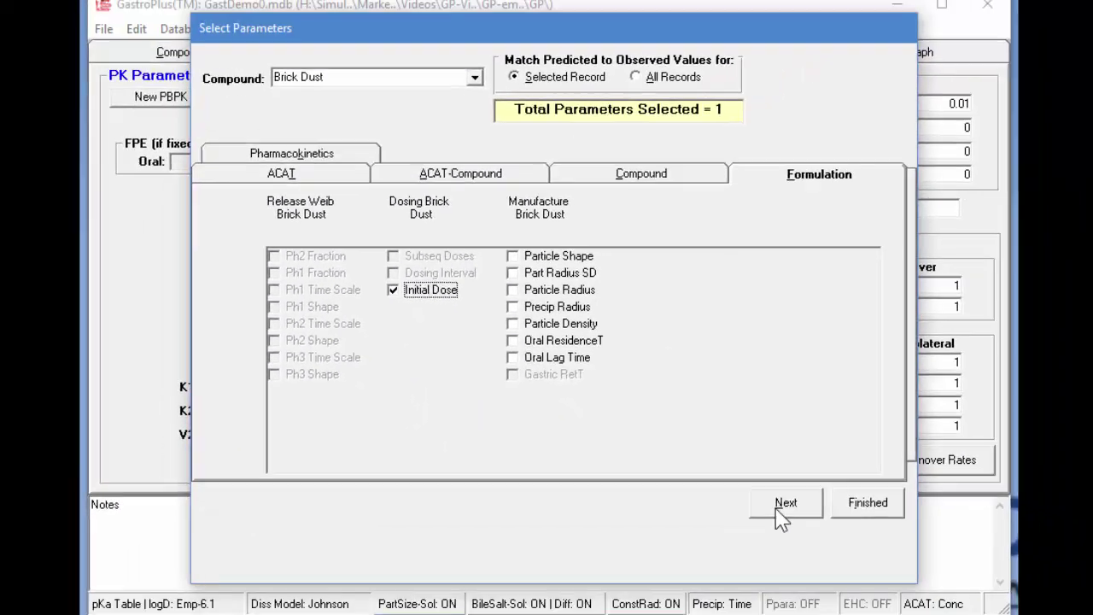
left_click(947, 590)
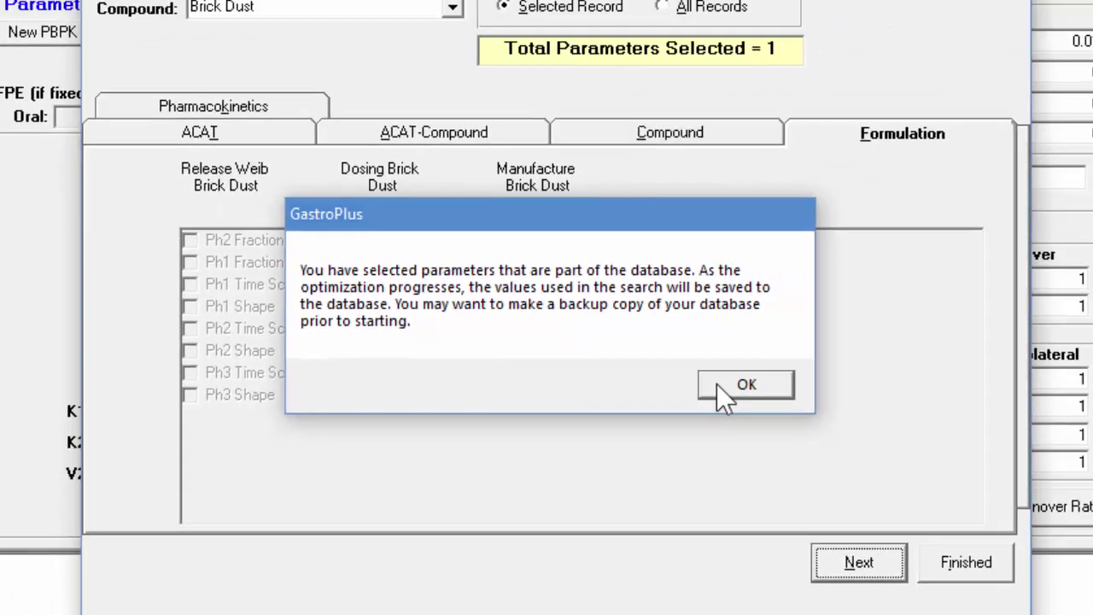
left_click(718, 384)
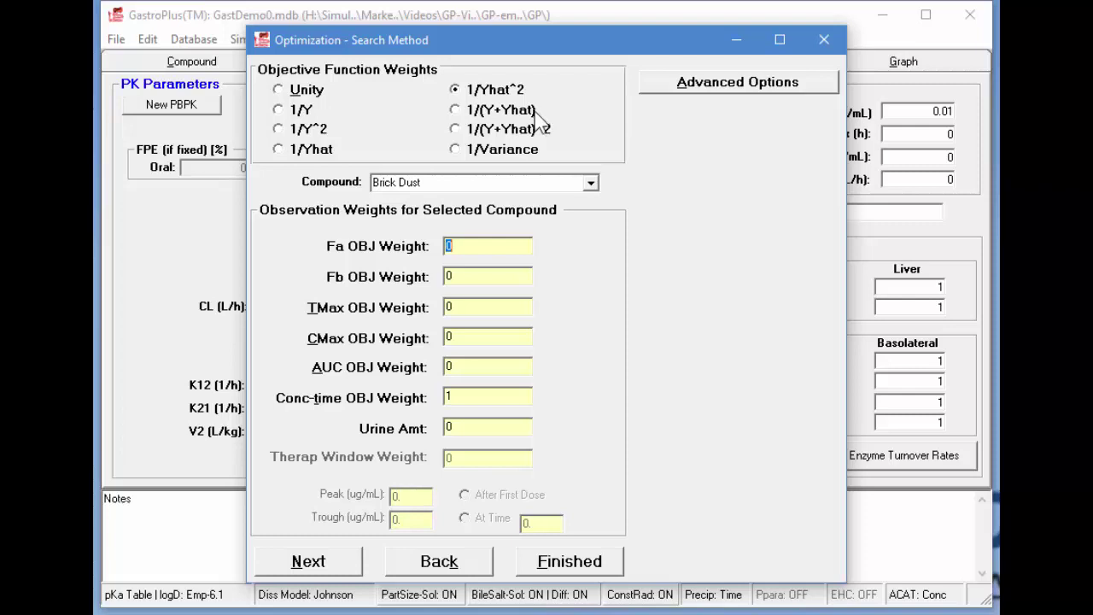
Step: Set the CMax objective weight to 1 and the Conc-time objective weight to 0, then proceed to the constraints
left_click(468, 339)
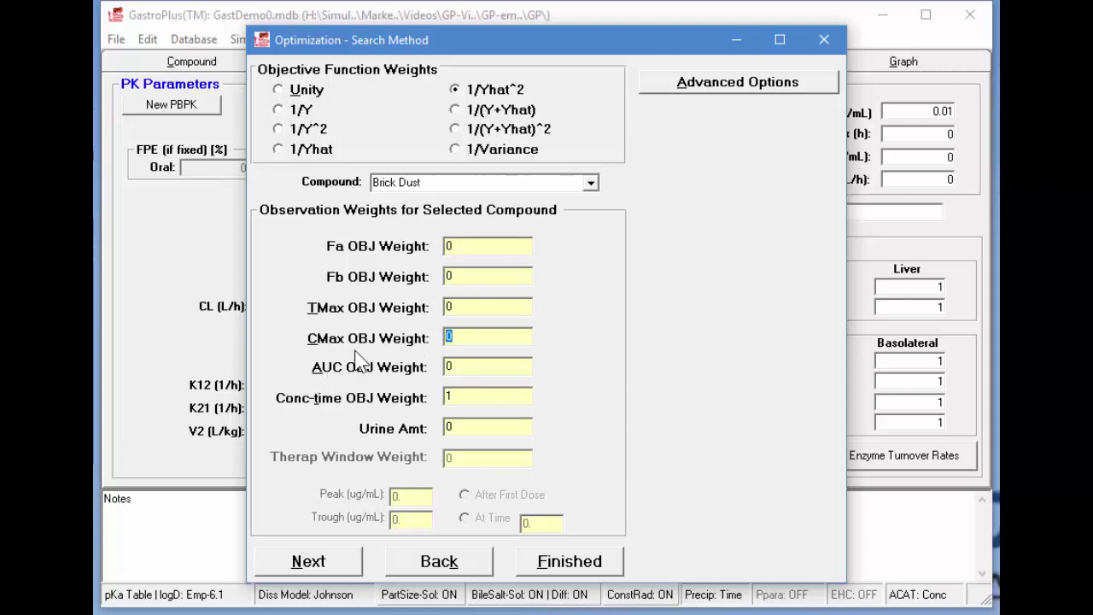
type("1")
left_click(450, 398)
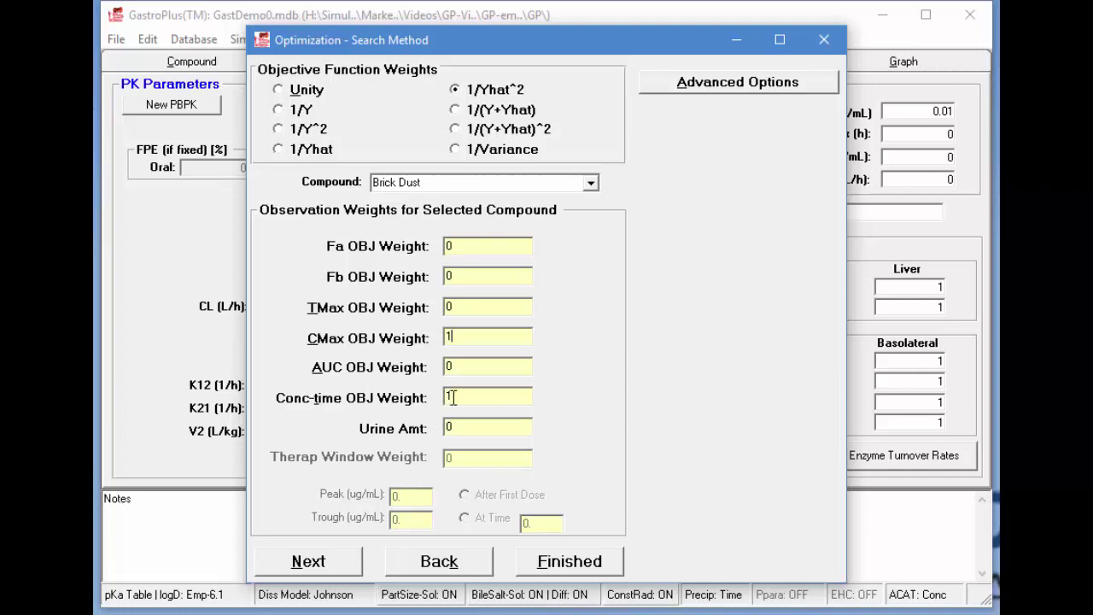
type("0")
left_click(310, 561)
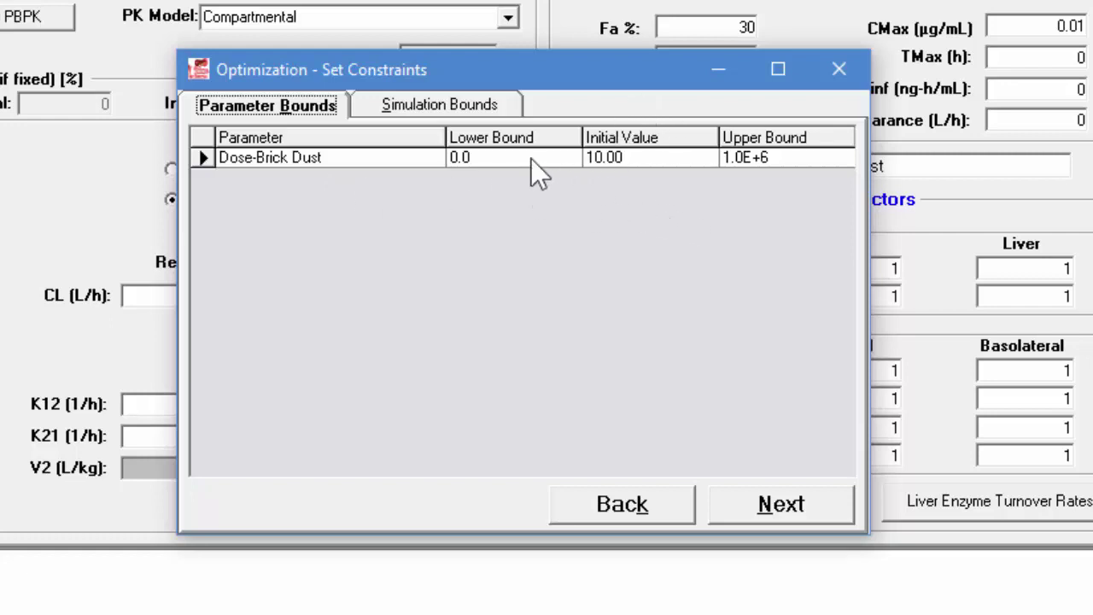
Step: Set the upper bound of the Brick Dust dose to 1.0E+3 and finish the constraints with the default simulation bounds
left_click(795, 158)
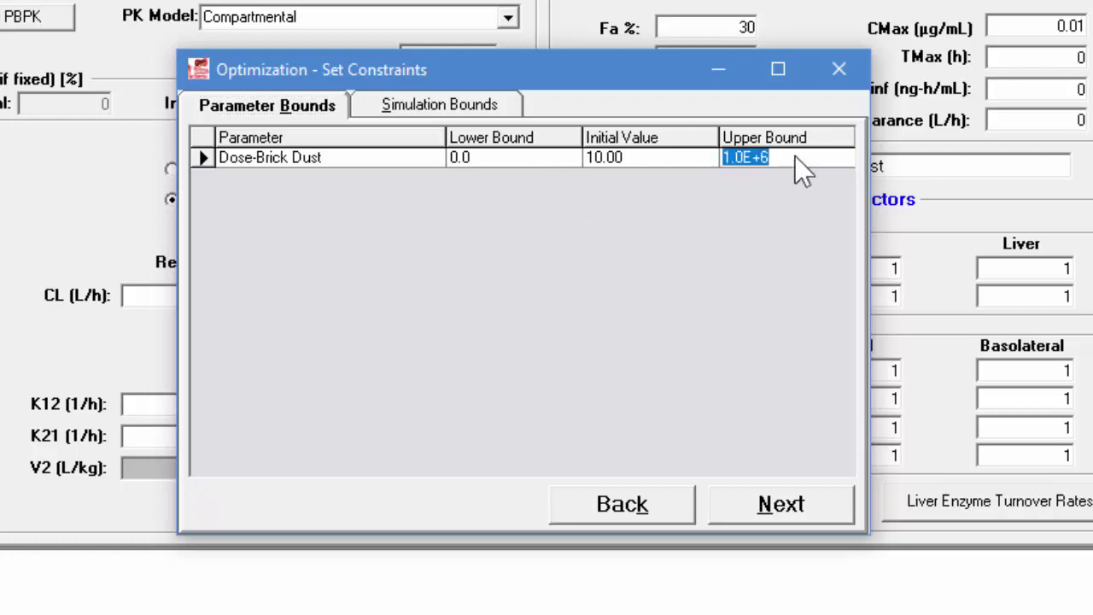
left_click(795, 158)
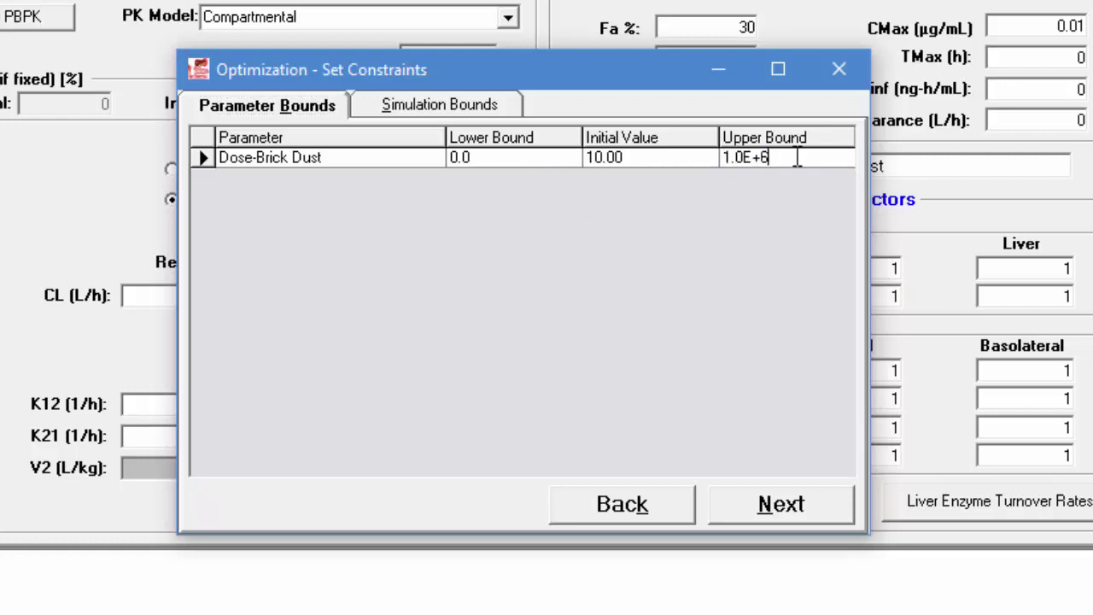
key("BackSpace")
type("3")
left_click(772, 510)
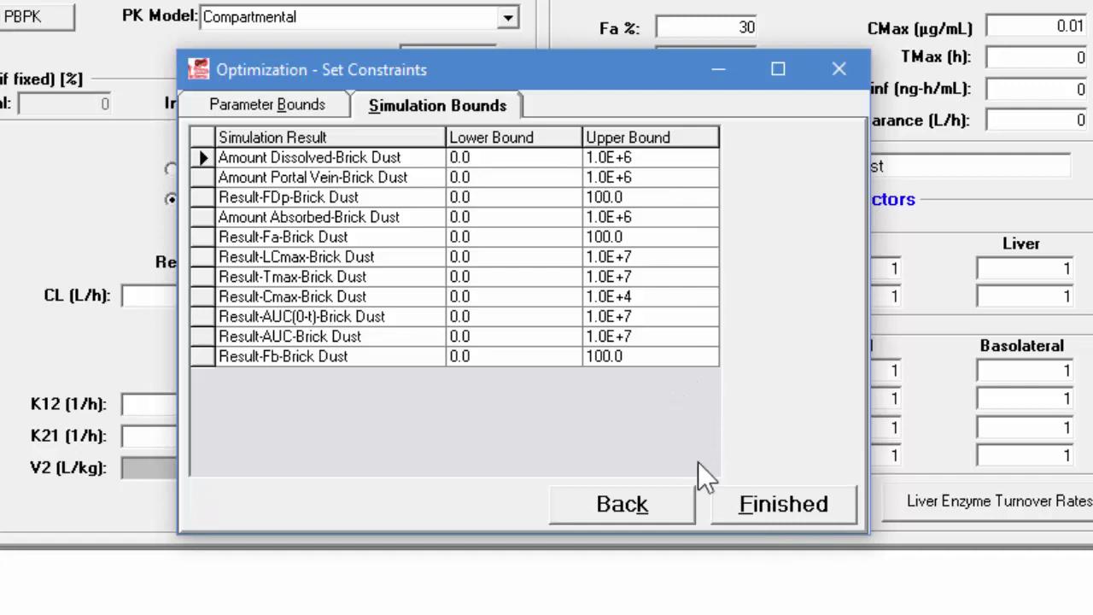
left_click(744, 506)
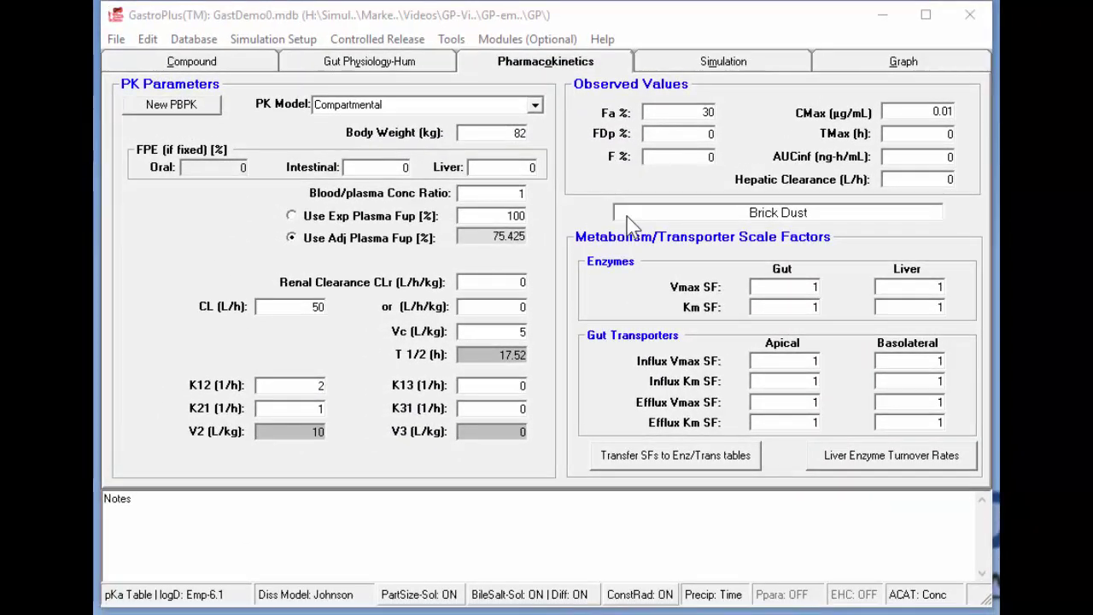
Step: Run the optimization in the simulation view, writing its output to OptTest.txt in the GP folder
left_click(687, 70)
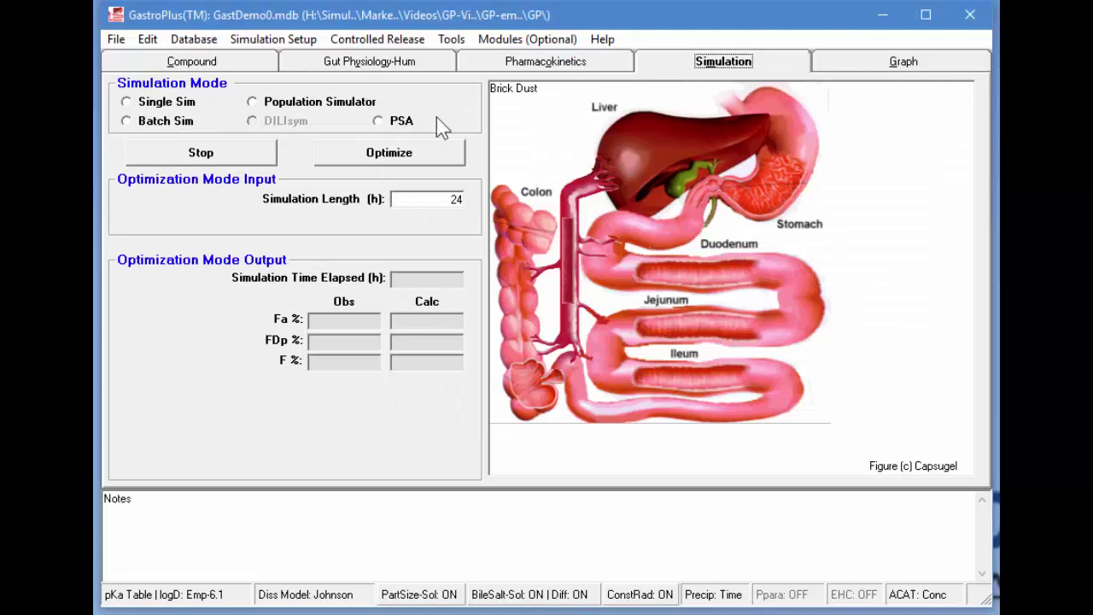
left_click(389, 153)
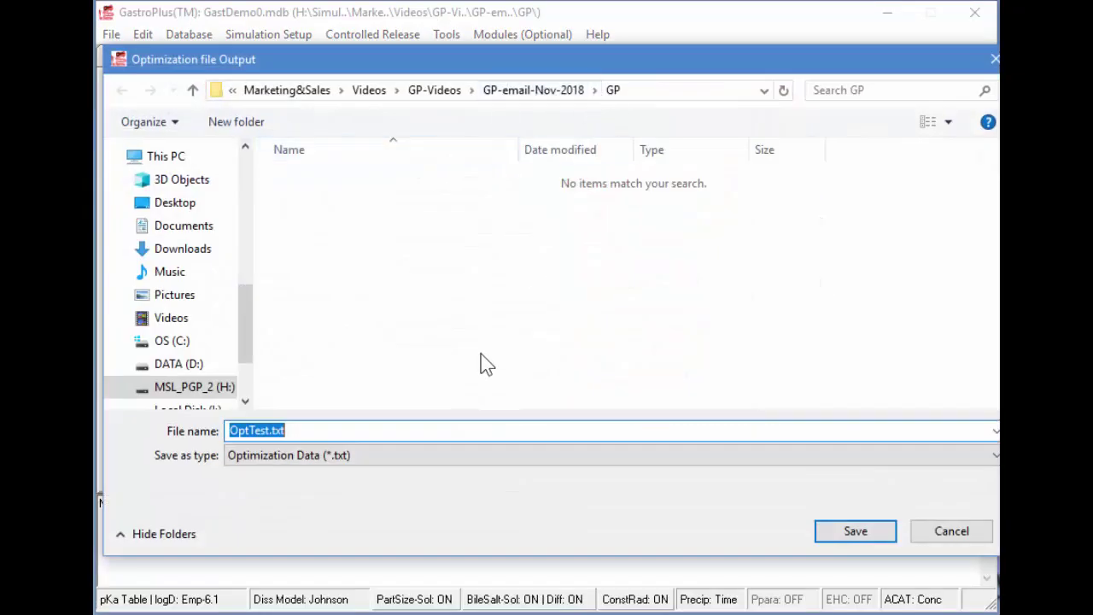
left_click(884, 546)
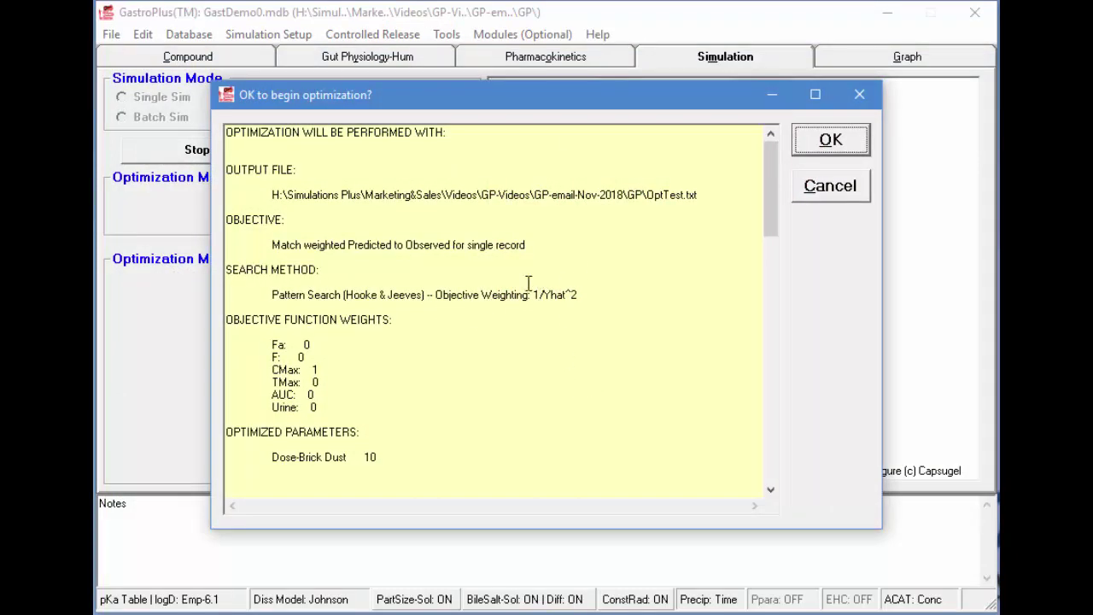
left_click(830, 141)
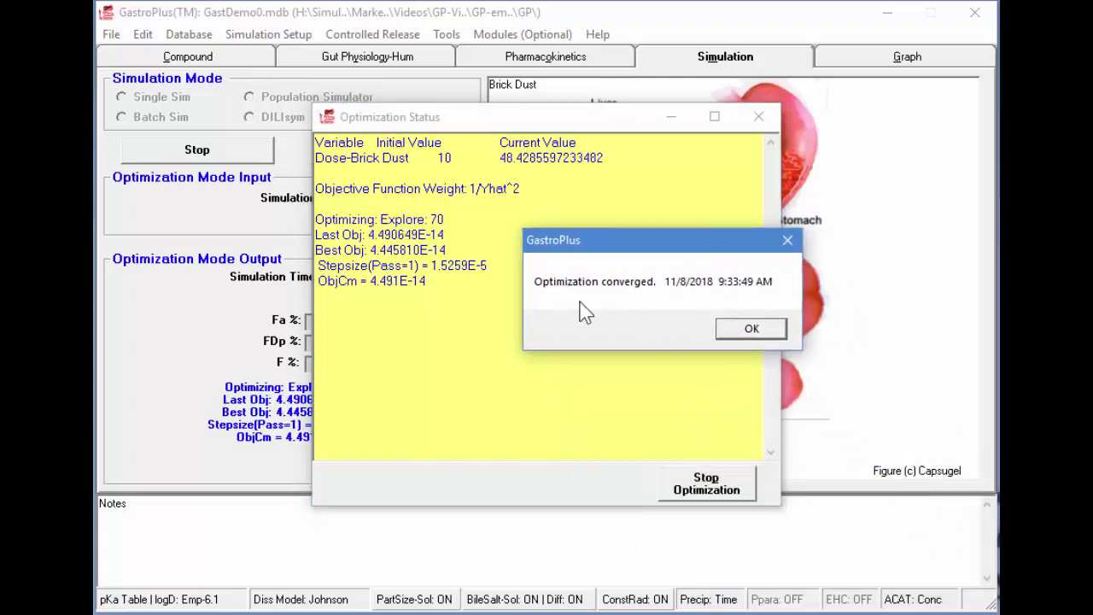
Step: Close the optimization reports and save the optimized parameters to the database
left_click(774, 335)
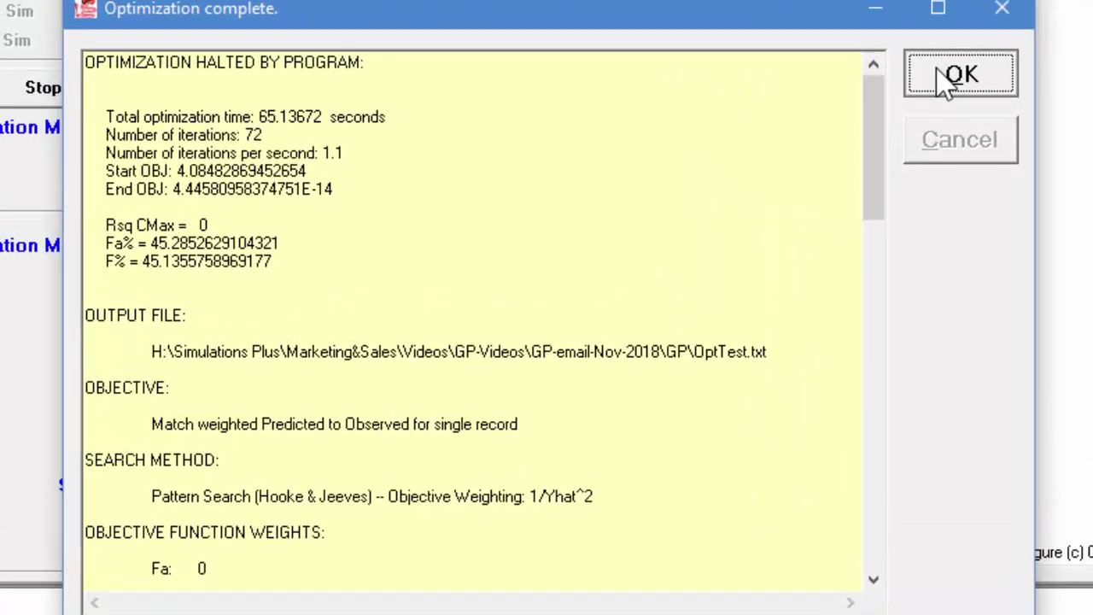
left_click(948, 77)
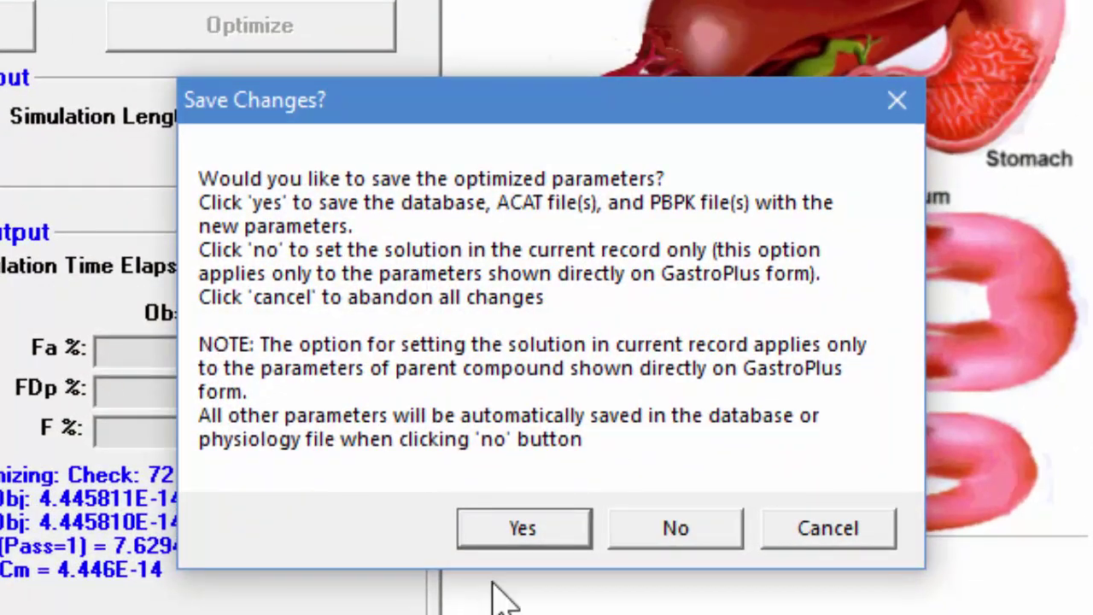
left_click(536, 531)
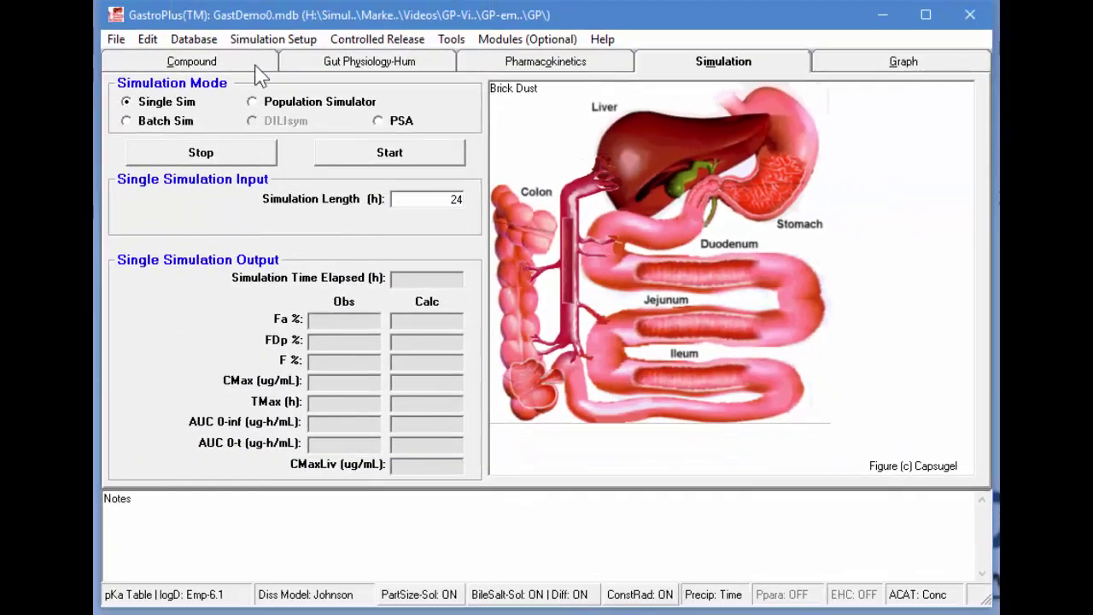
Step: Check the optimized initial dose of Brick Dust and run a 24 h single simulation with it
left_click(256, 65)
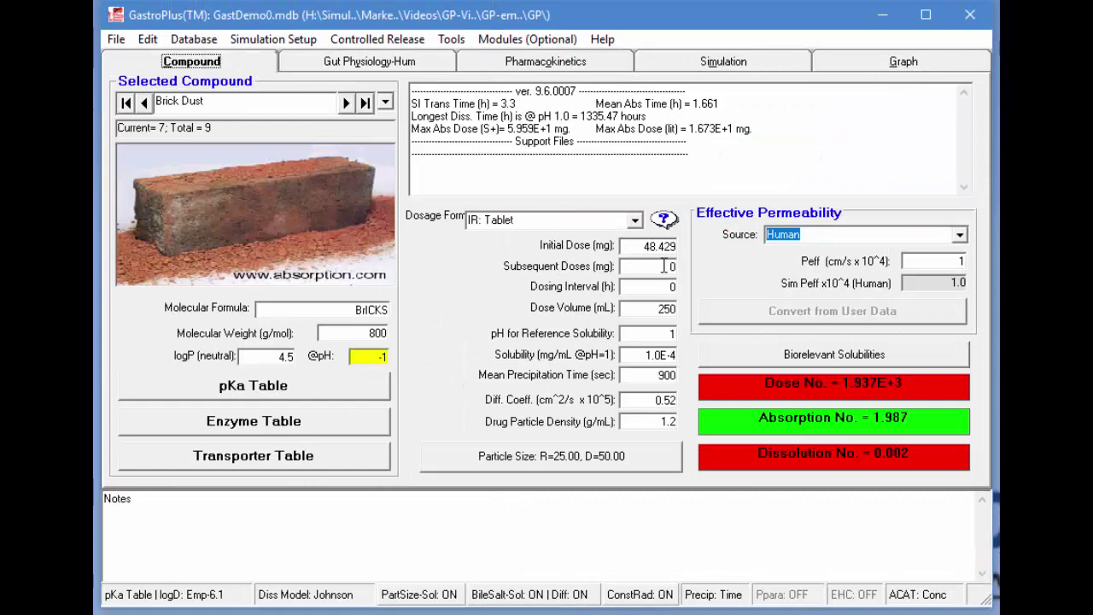
left_click(701, 63)
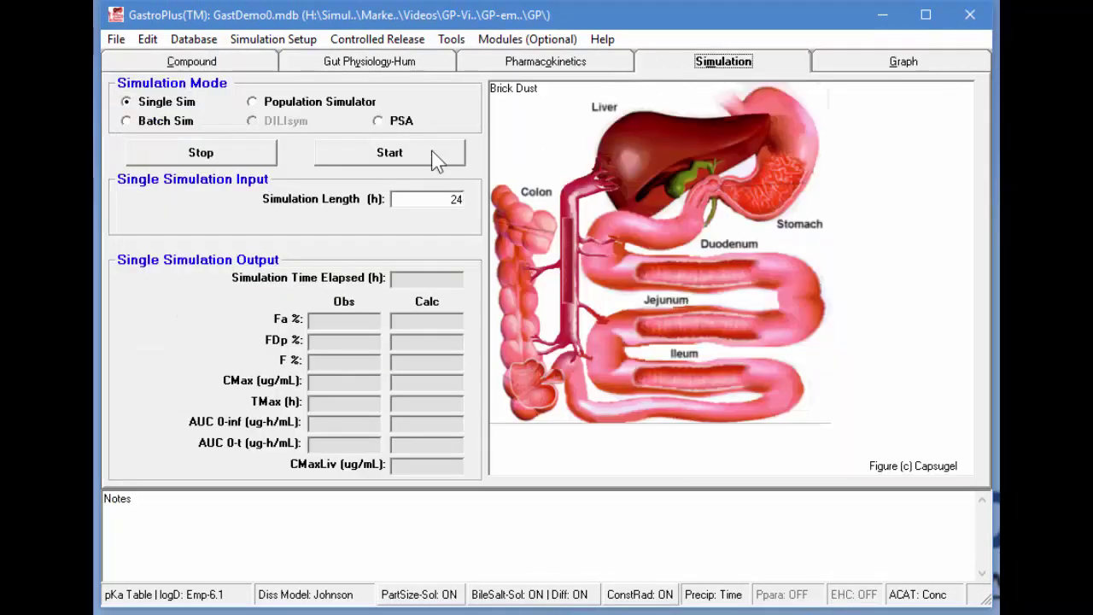
left_click(431, 152)
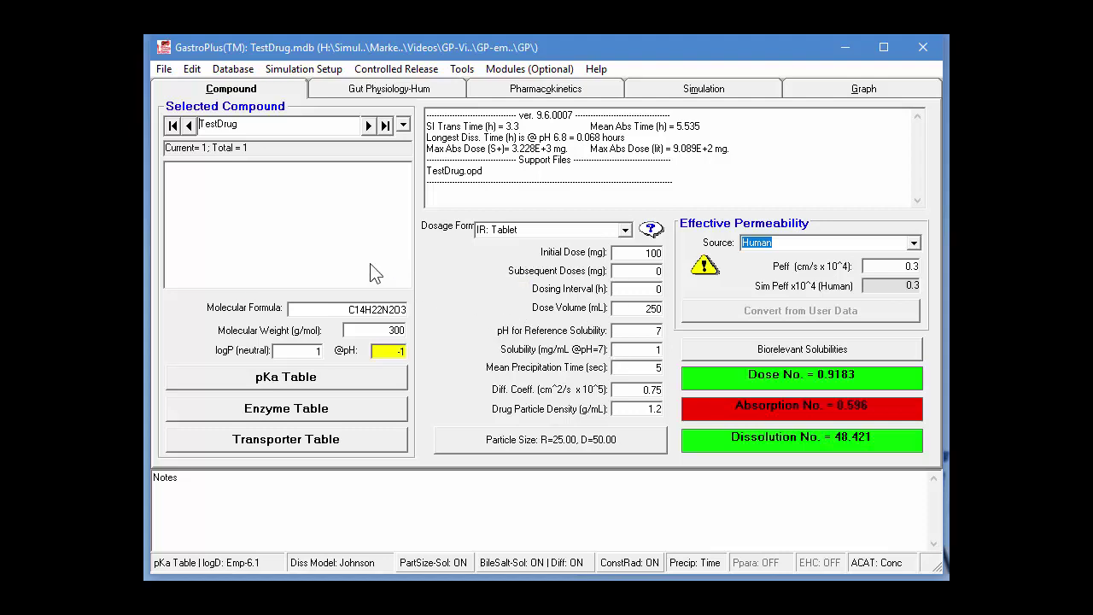
Step: Save a copy of the TestDrug database as TestDrug0.mdb in the GP folder
left_click(165, 68)
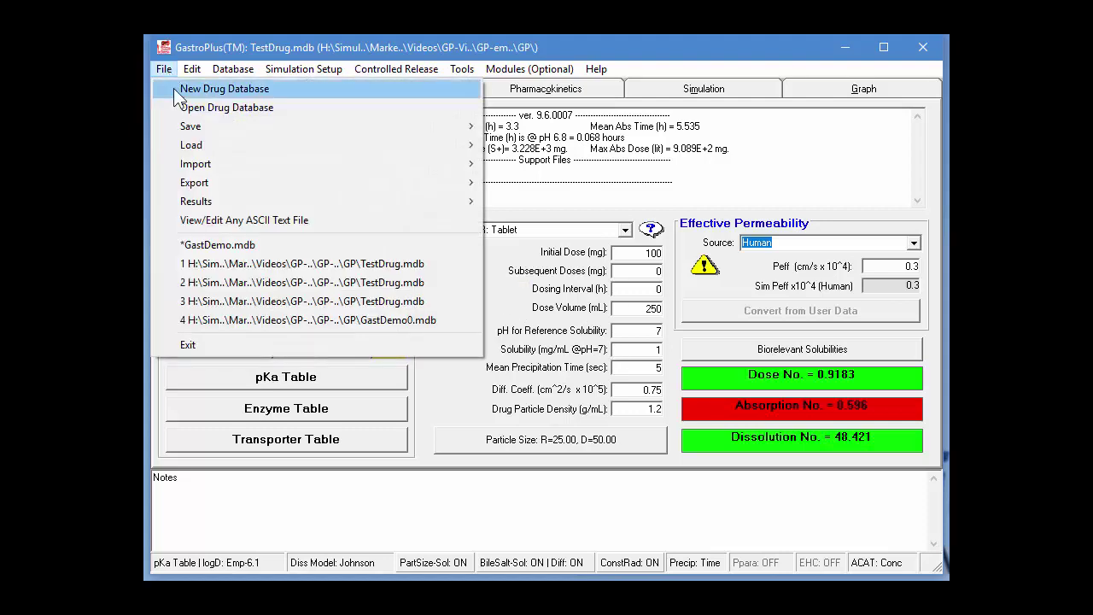
mouse_move(474, 128)
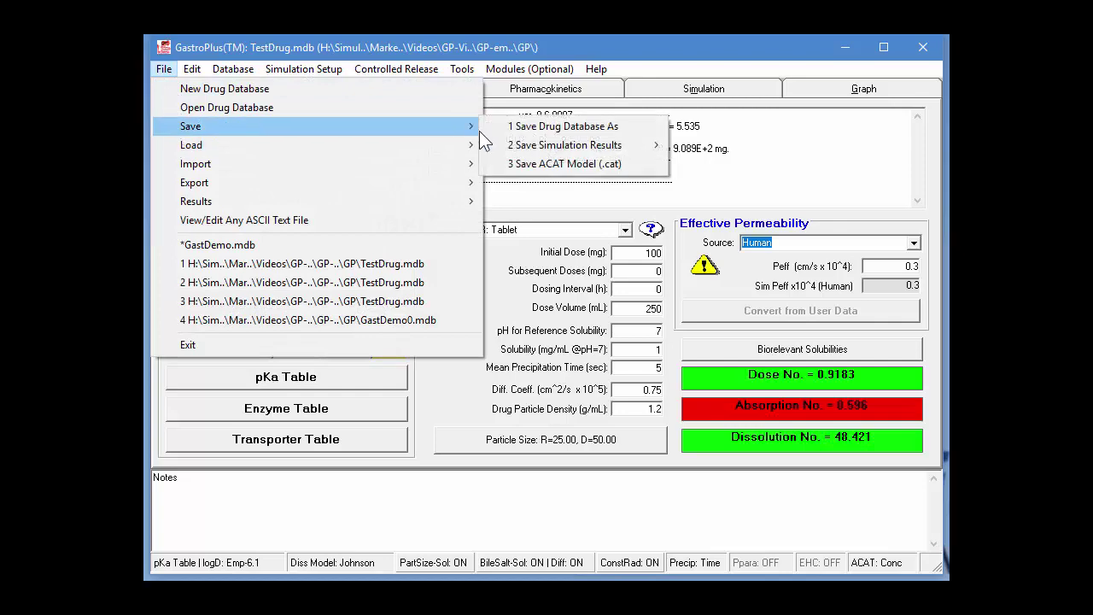
left_click(551, 127)
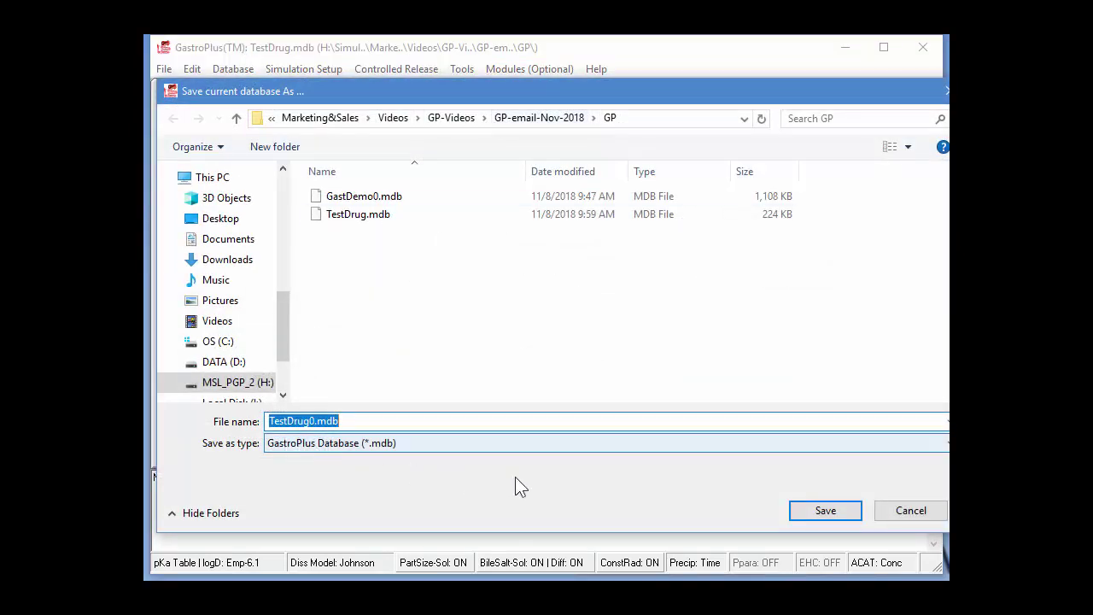
left_click(851, 515)
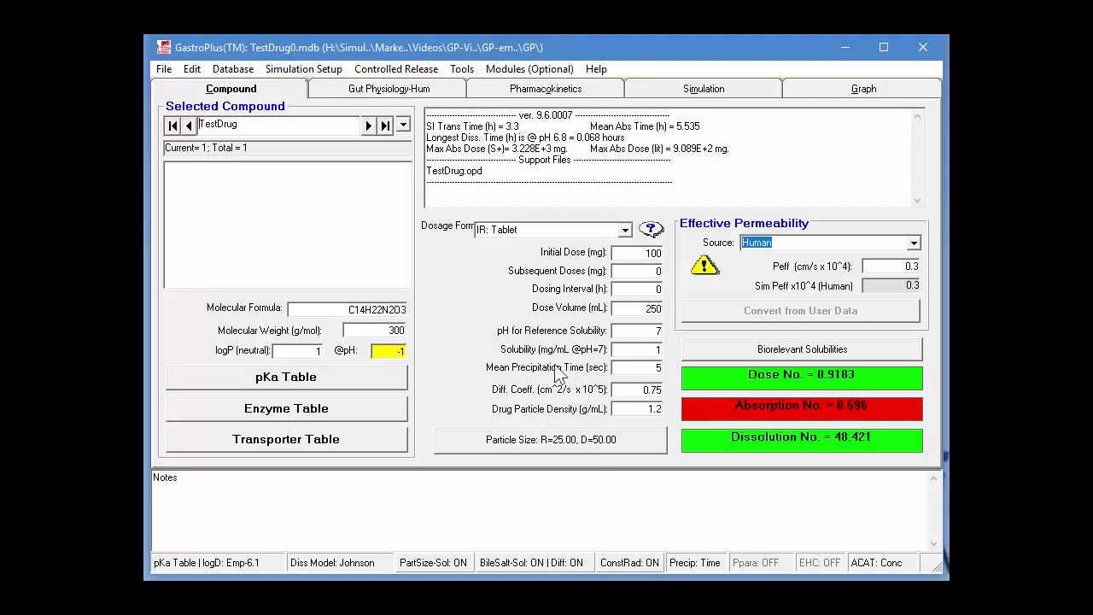
Step: Review TestDrug's gut physiology, run a 24 h single simulation and display its plasma concentration plot
left_click(683, 94)
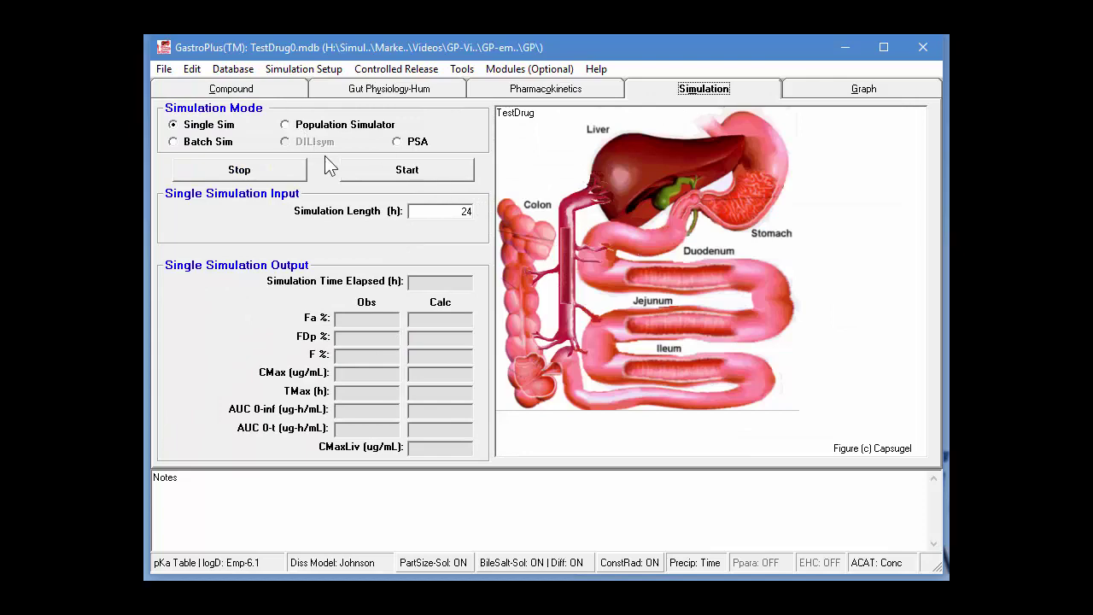
left_click(369, 90)
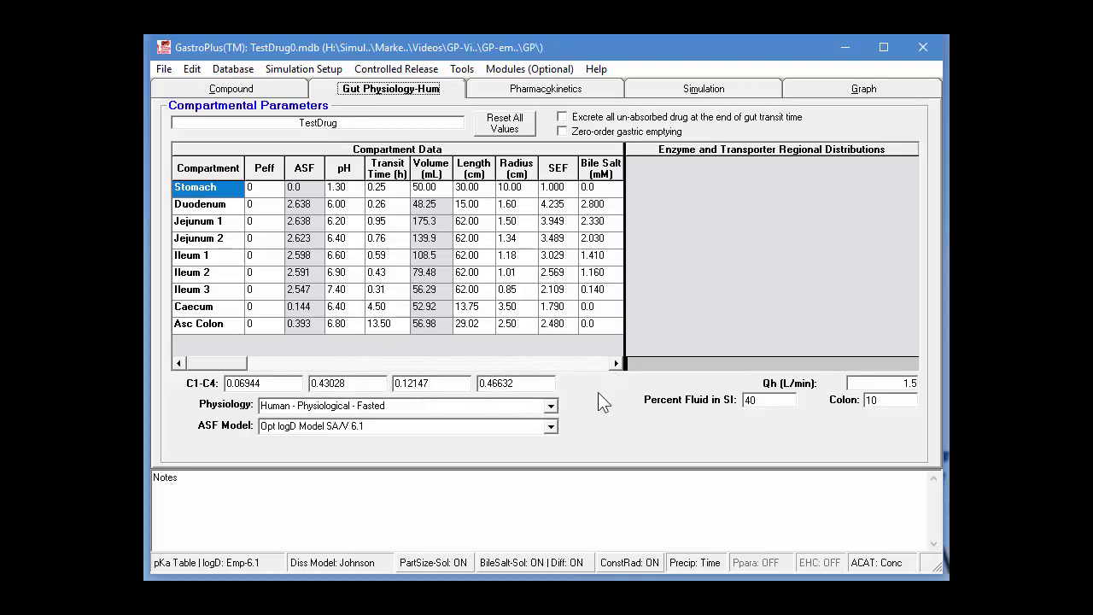
left_click(668, 90)
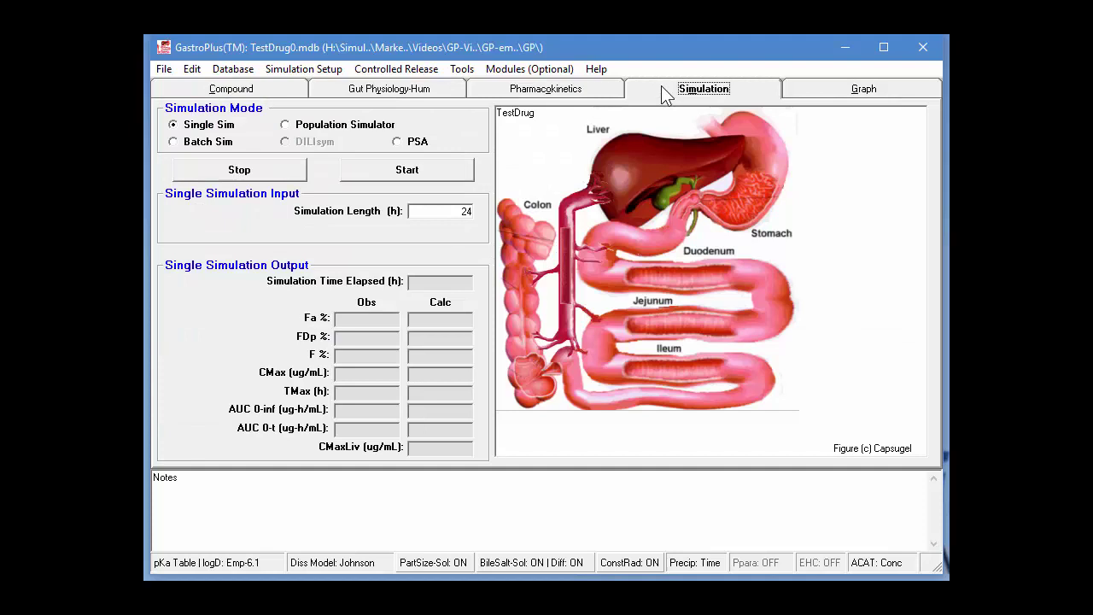
left_click(409, 175)
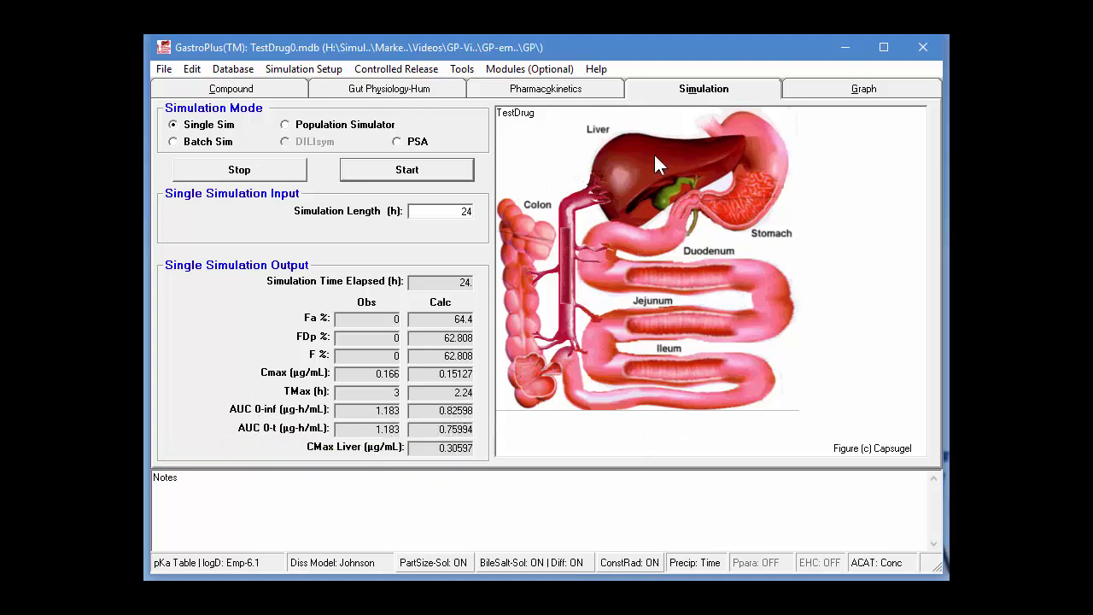
left_click(792, 92)
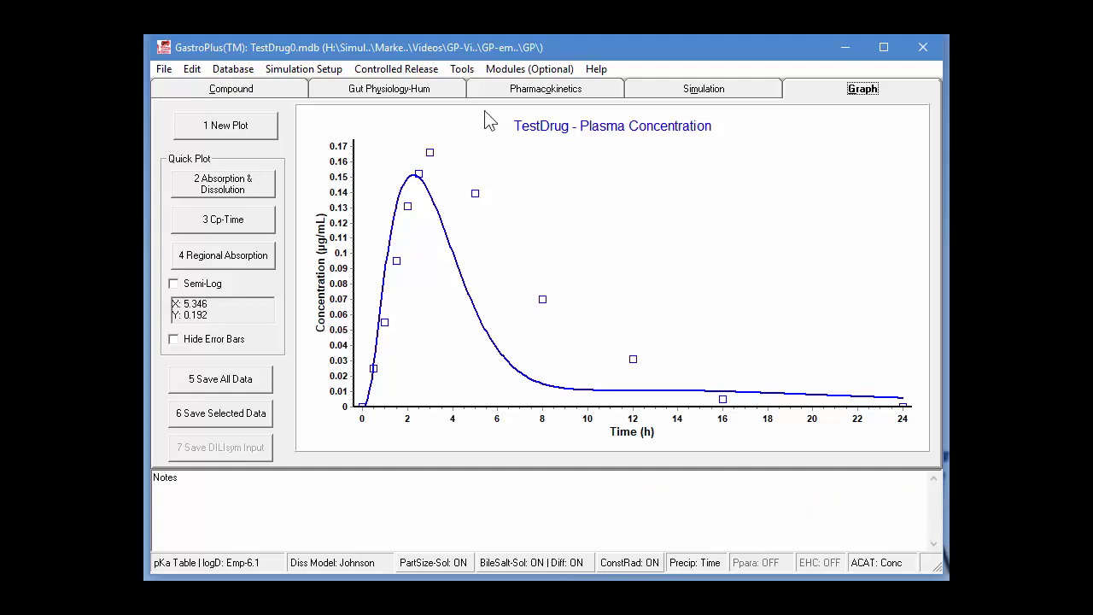
Step: Select the LogD model constants C1, C2, C3 and C4 of TestDrug as optimization parameters and proceed to the search method
left_click(540, 72)
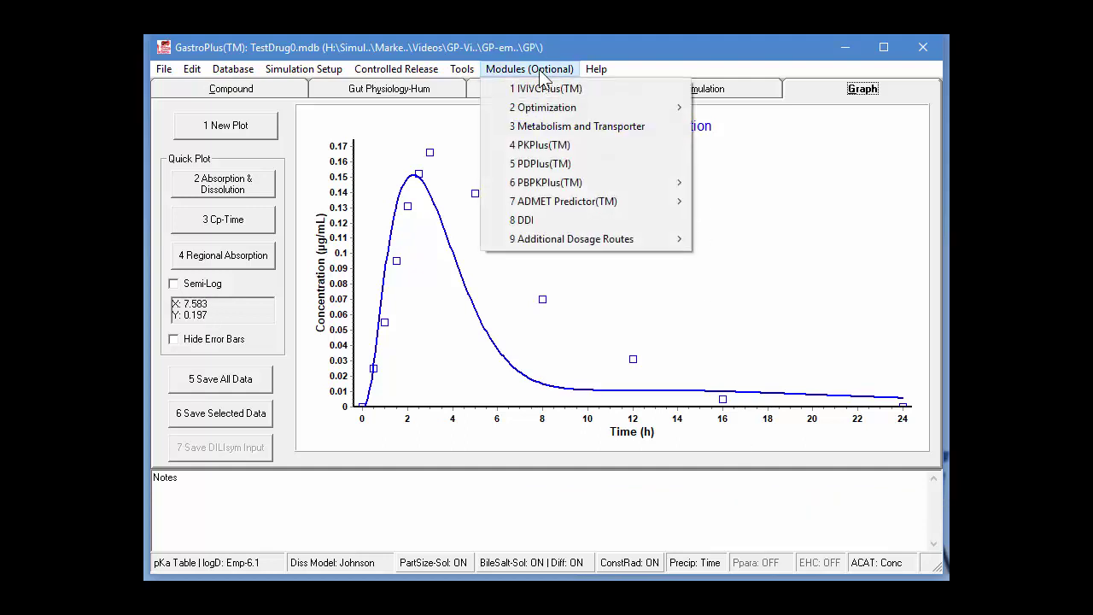
mouse_move(585, 107)
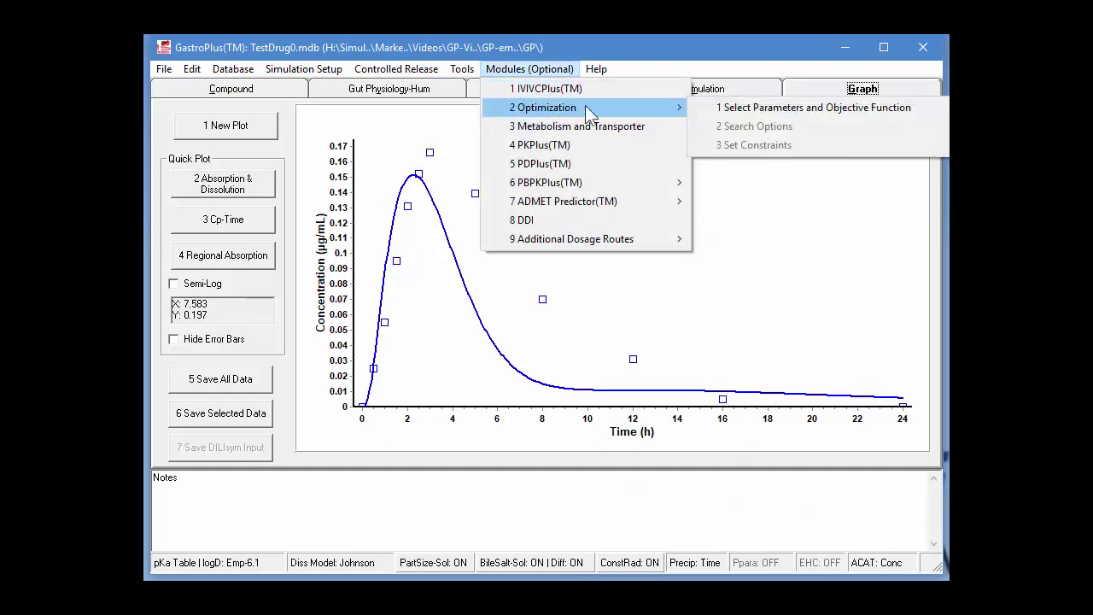
left_click(747, 106)
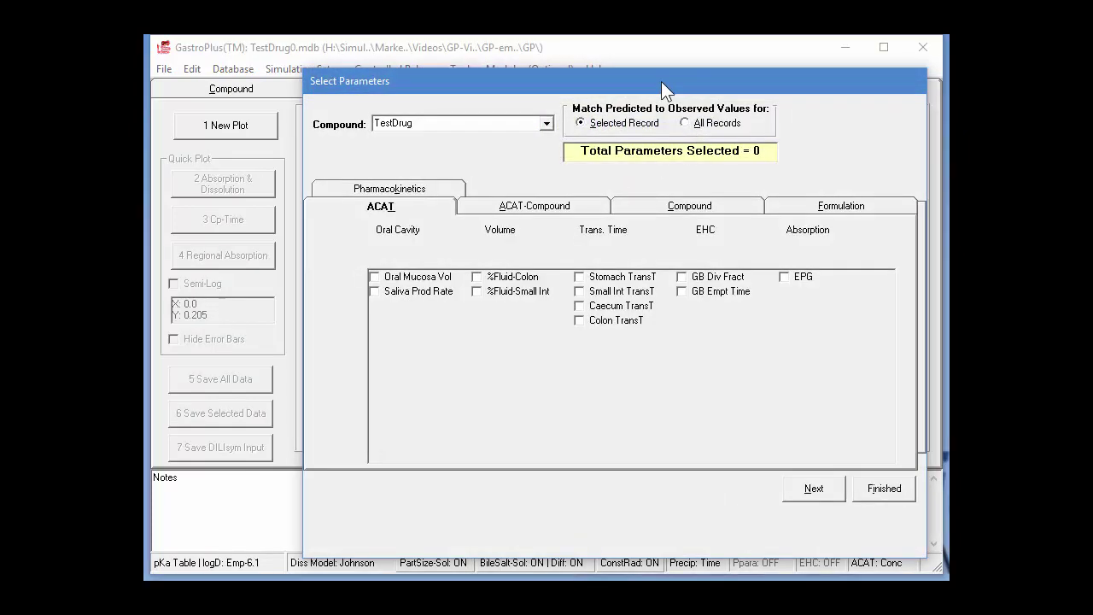
left_click_drag(661, 81, 621, 72)
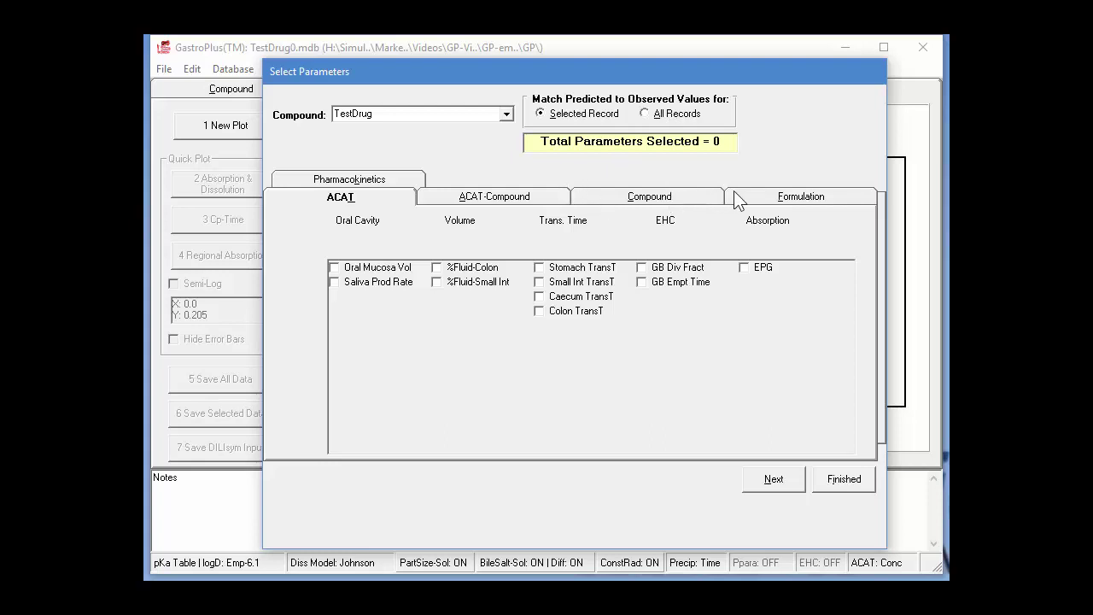
left_click(538, 204)
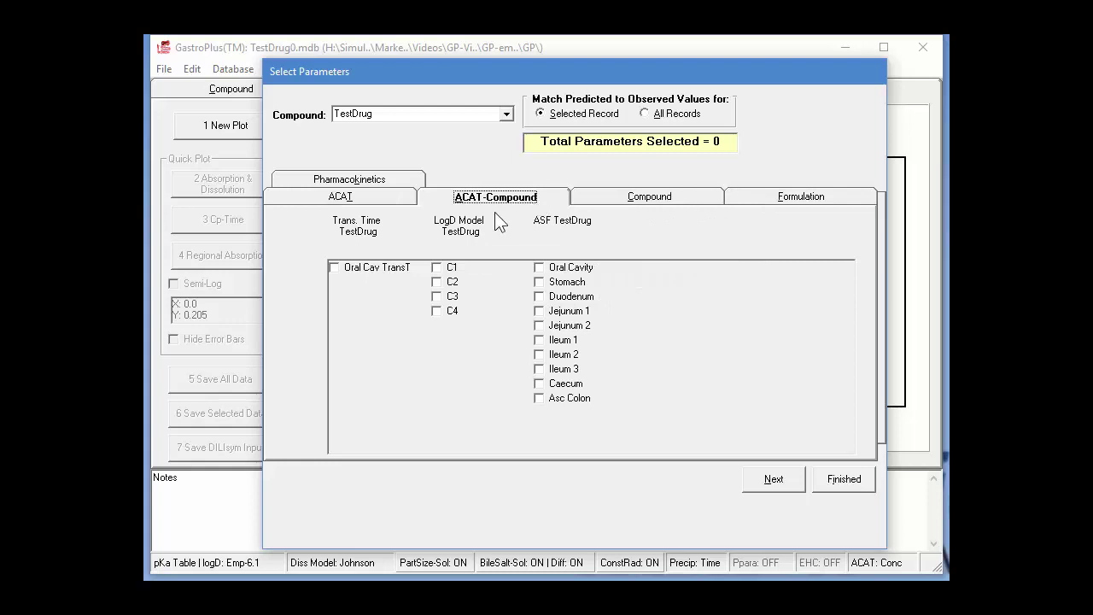
left_click(438, 270)
left_click(437, 282)
left_click(436, 297)
left_click(436, 311)
left_click(757, 485)
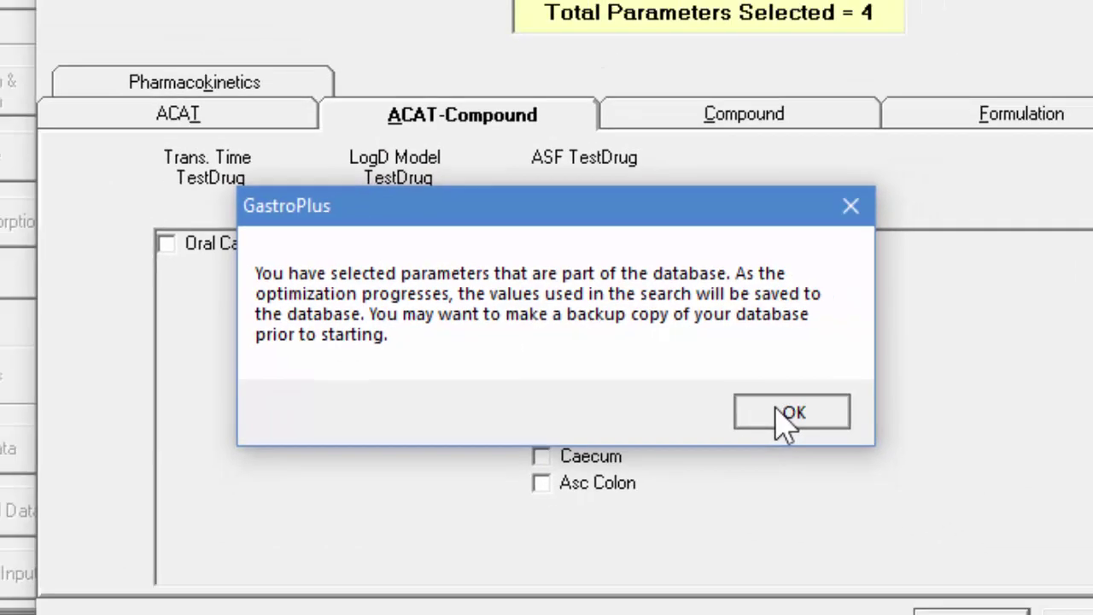
left_click(850, 436)
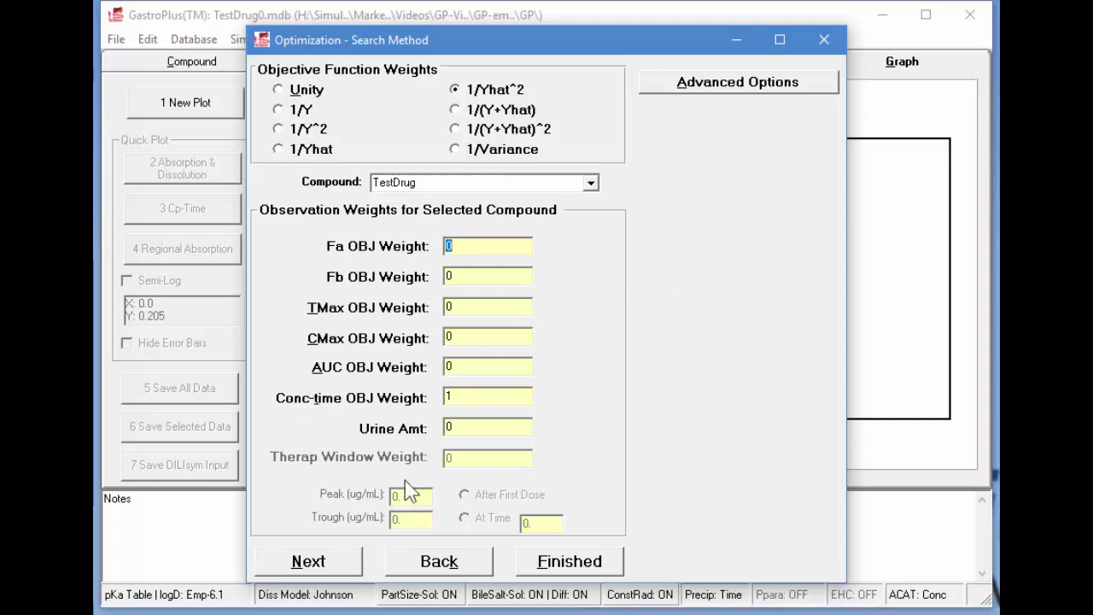
Step: Accept the 1/Yhat^2 weighting with a Conc-time weight of 1, and finish the constraints with the default parameter and simulation bounds
left_click(311, 566)
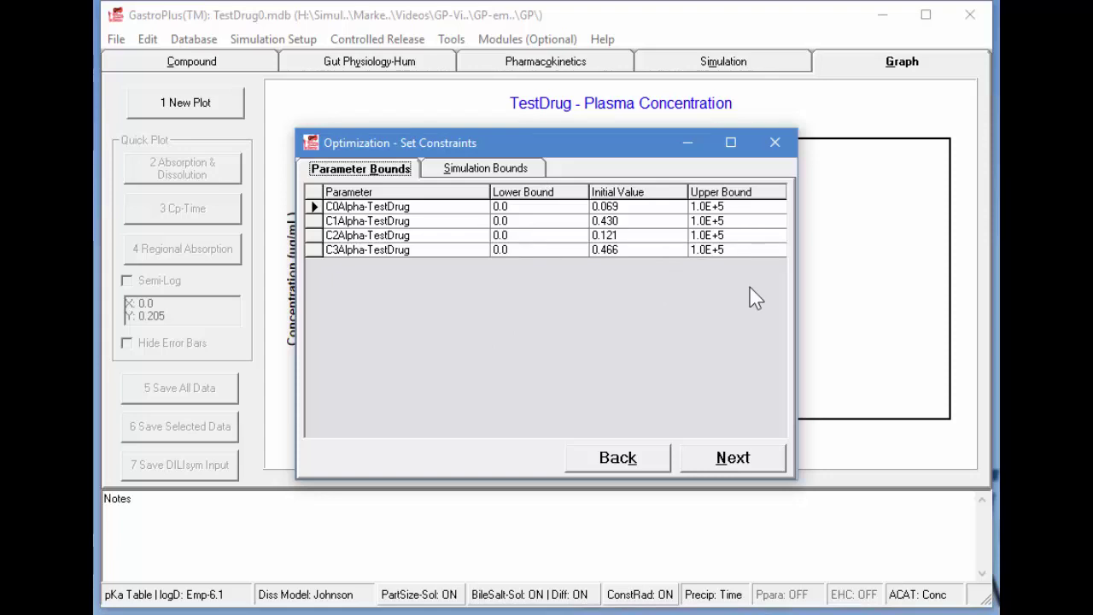
left_click(732, 461)
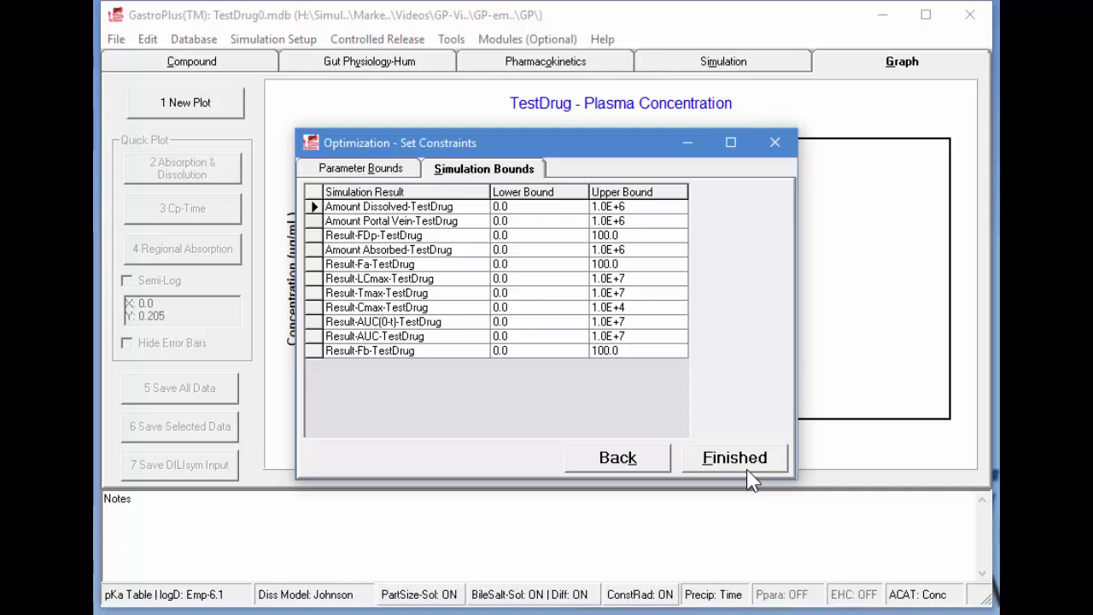
left_click(747, 471)
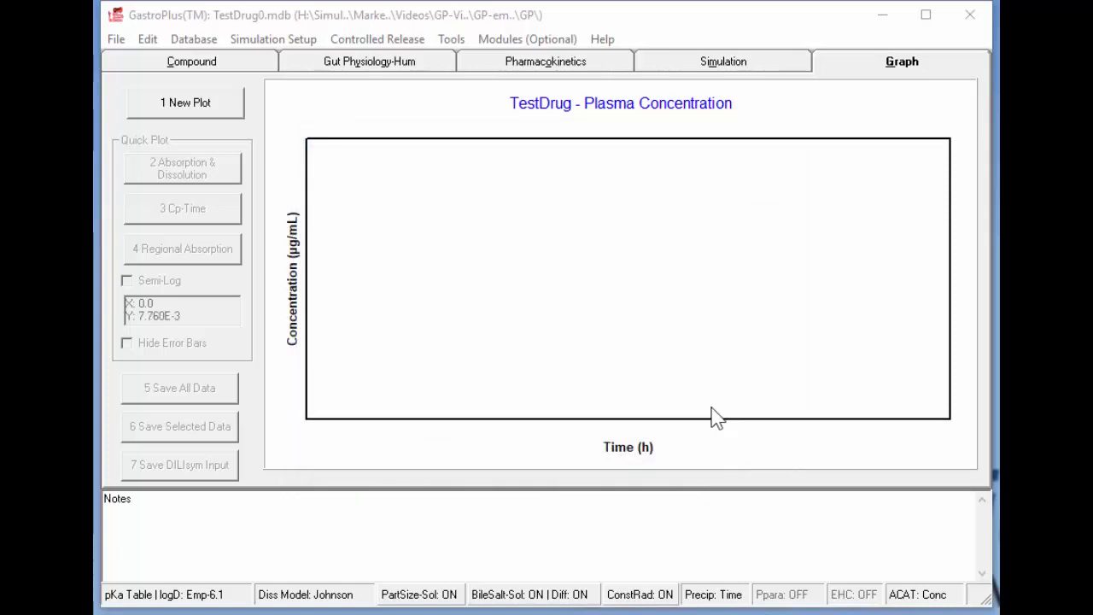
Step: Start the TestDrug optimization with a 24 h simulation length, writing its output to OptTest.txt in the GP folder
left_click(666, 67)
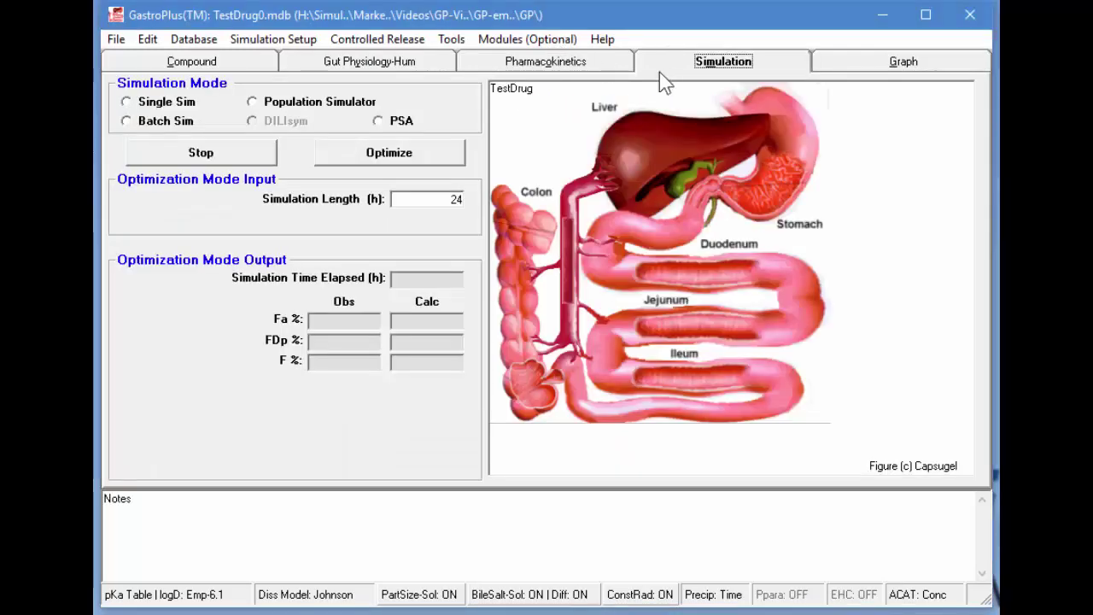
left_click(390, 153)
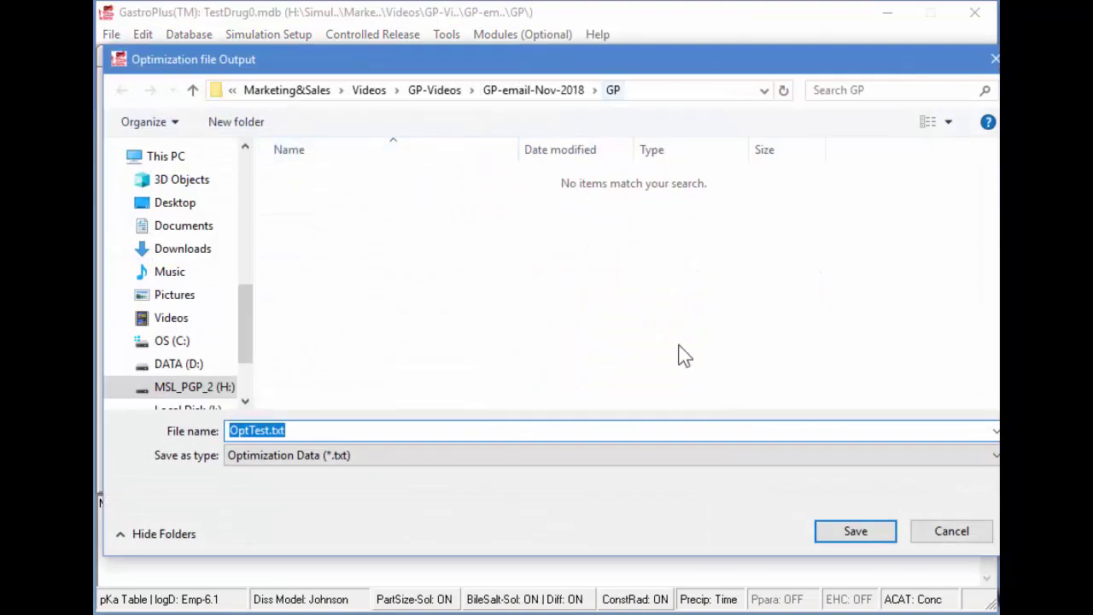
left_click(850, 537)
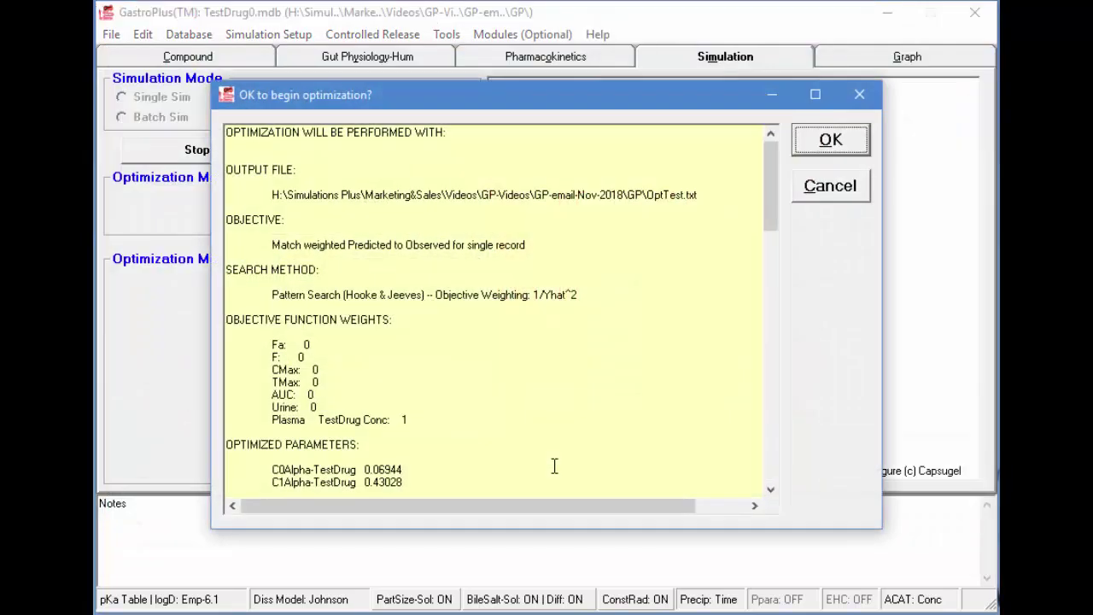
left_click(825, 142)
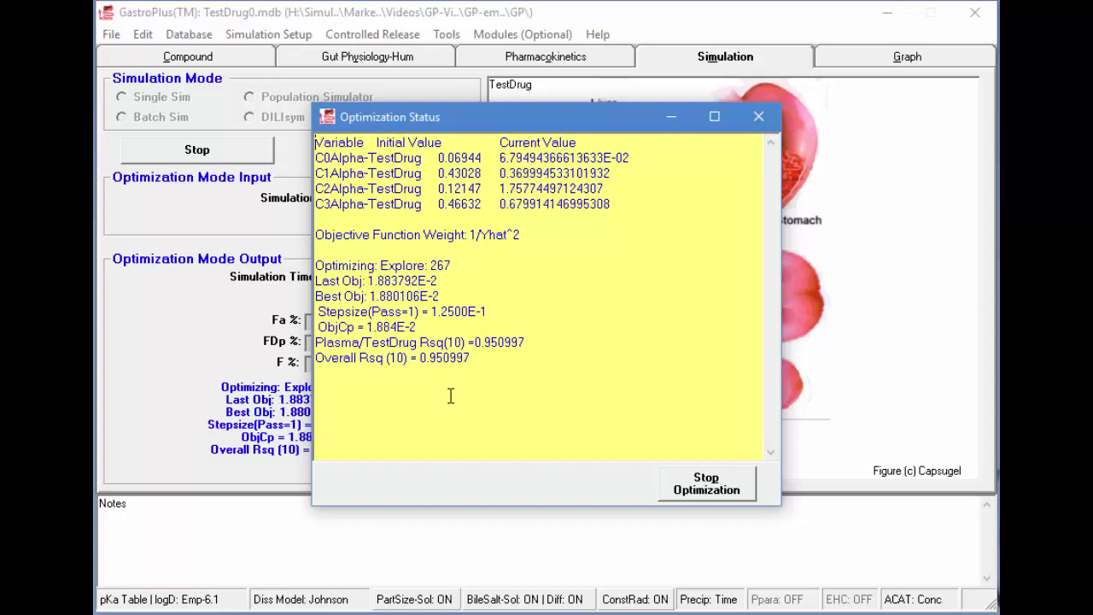
Step: Stop the running optimization and close its completion report
left_click(729, 495)
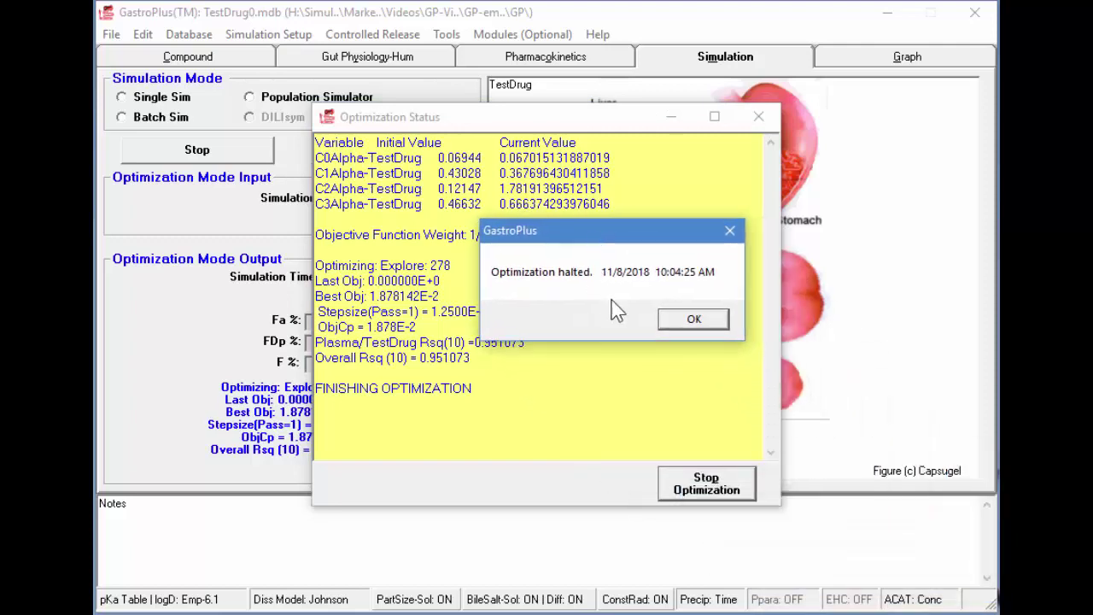
left_click(720, 321)
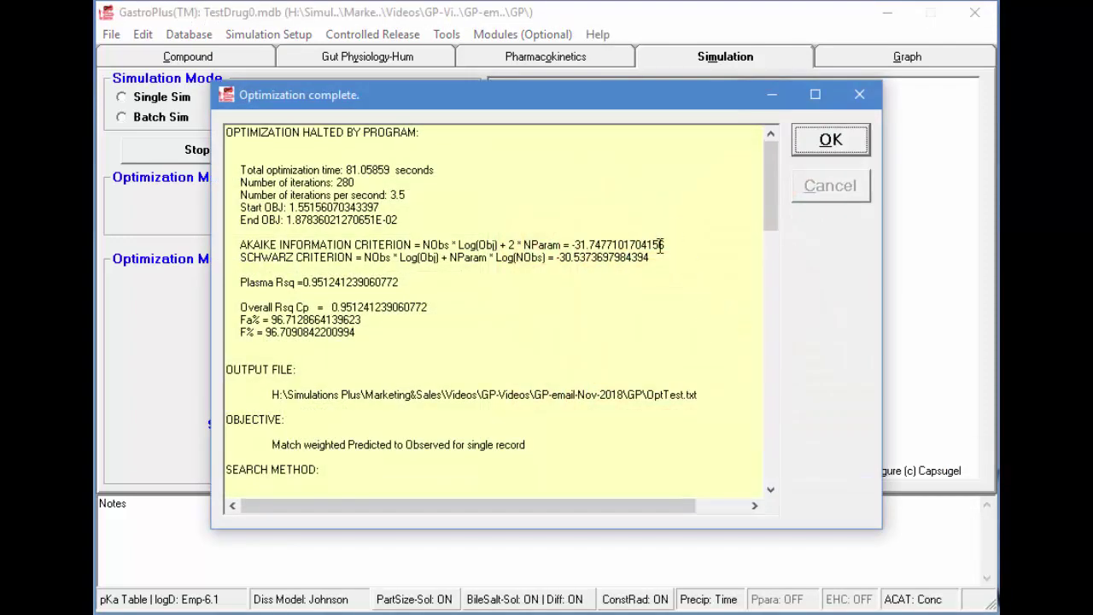
left_click(827, 141)
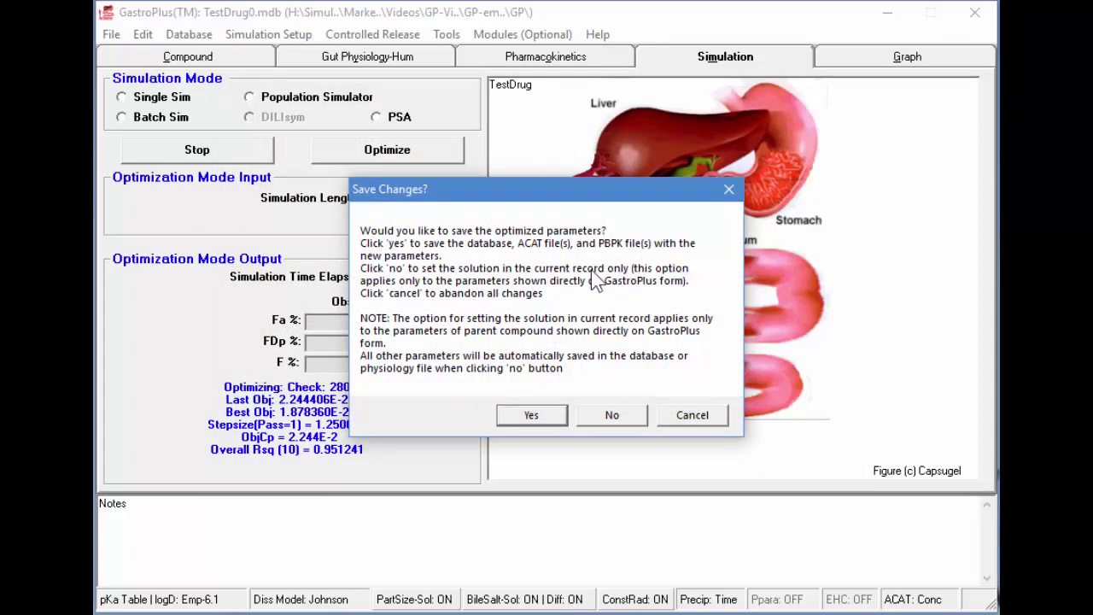
Step: Save the optimized parameters as a user-defined physiology named TestDrug for Human, Fasted, stored with the database file
left_click(550, 417)
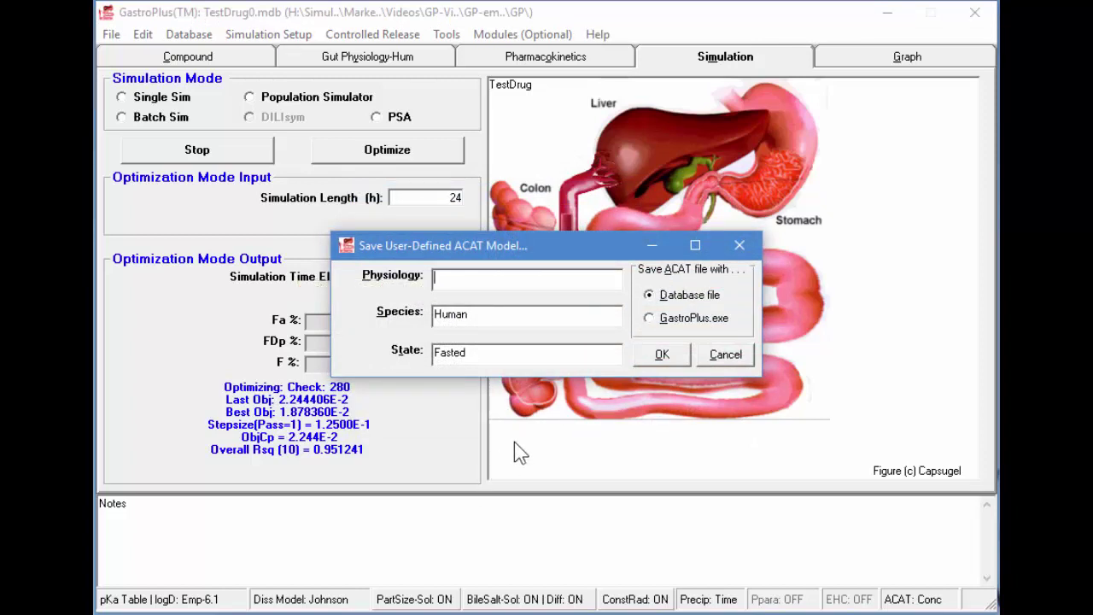
type("TestDrg")
key("BackSpace")
key("BackSpace")
type("rug")
left_click(665, 357)
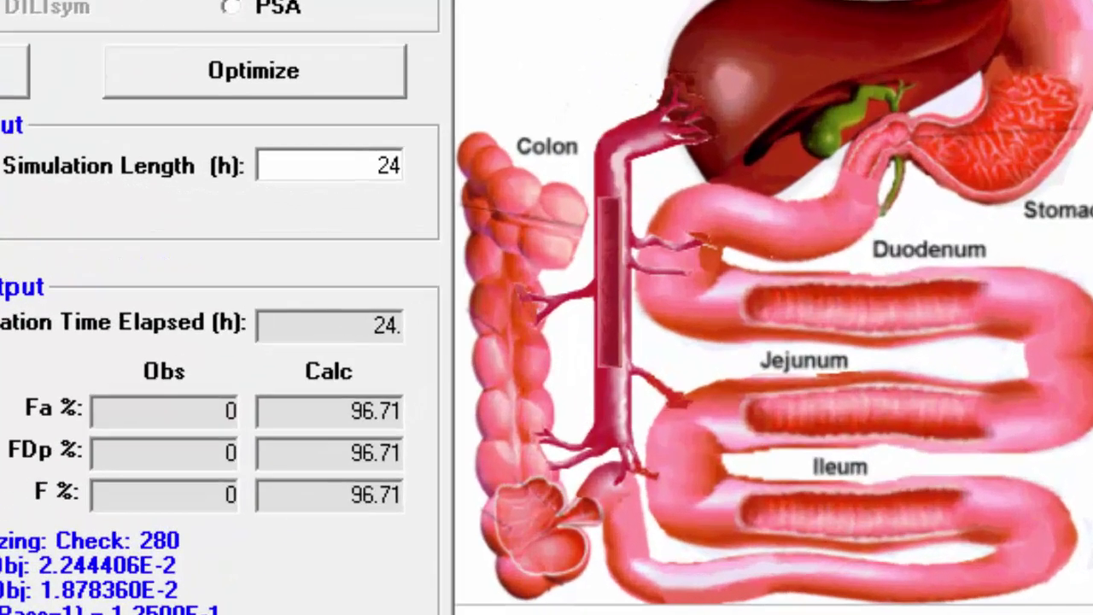
left_click_drag(909, 478, 537, 179)
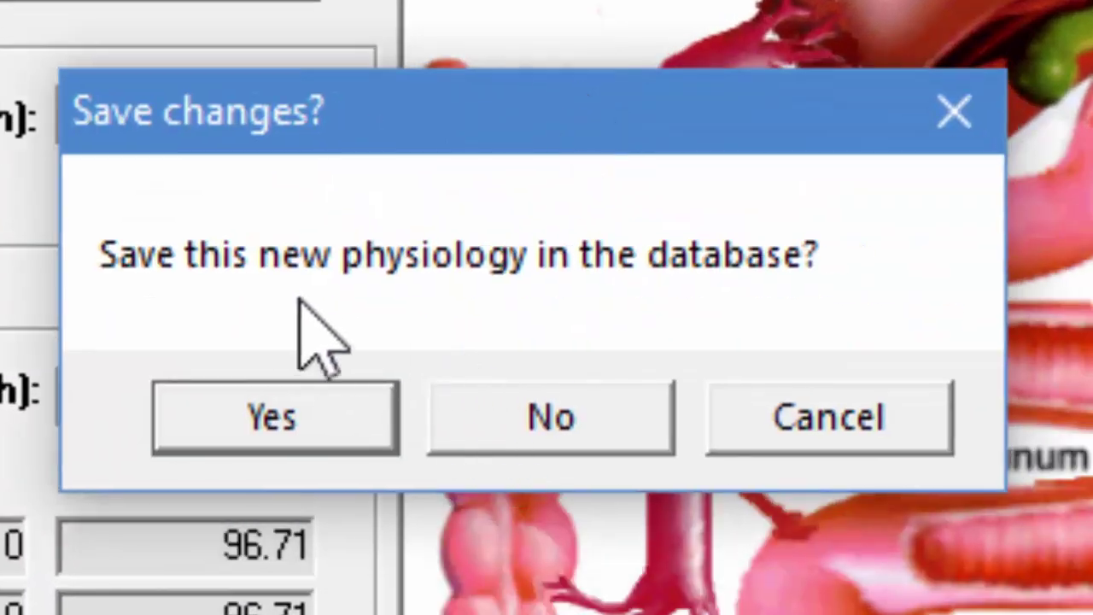
left_click(310, 420)
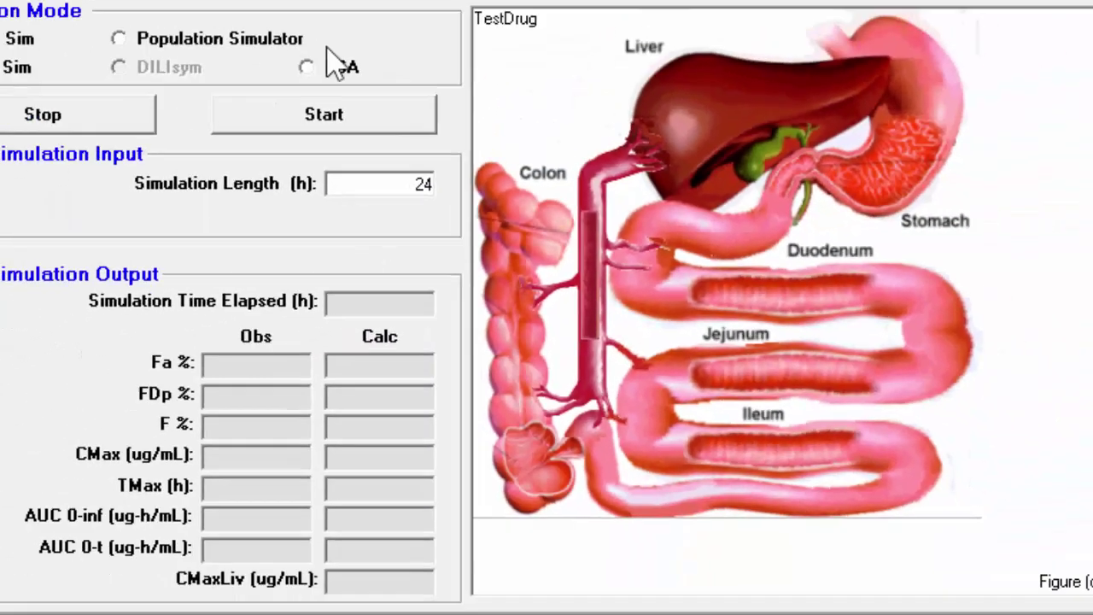
Step: Check the optimized C1-C4 values in the gut physiology, rerun the single simulation and display TestDrug's plasma concentration plot
left_click(373, 65)
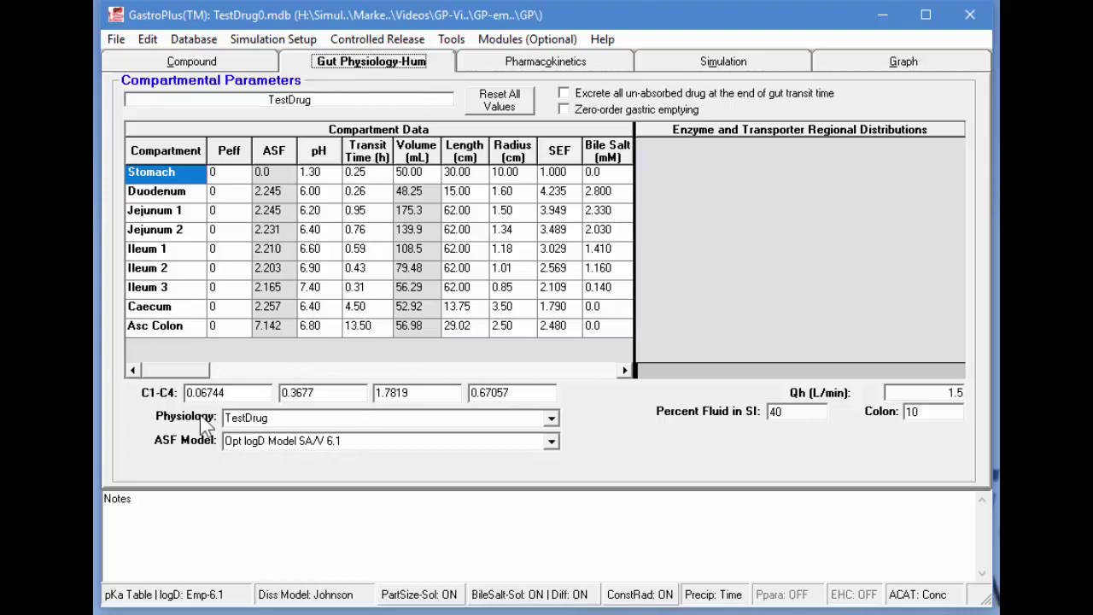
left_click(689, 63)
left_click(427, 158)
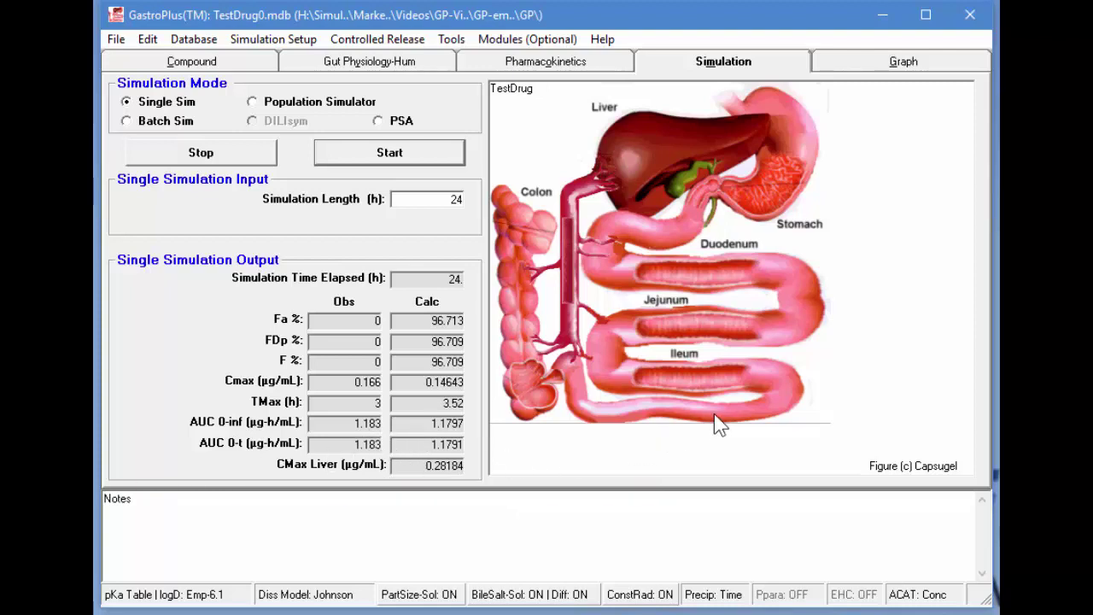
left_click(883, 68)
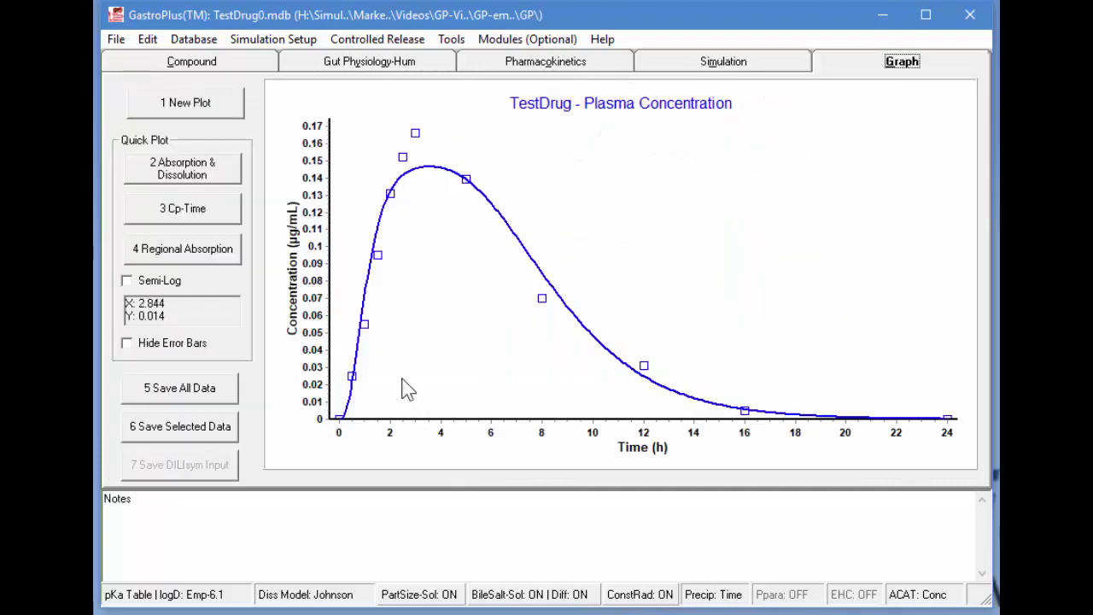